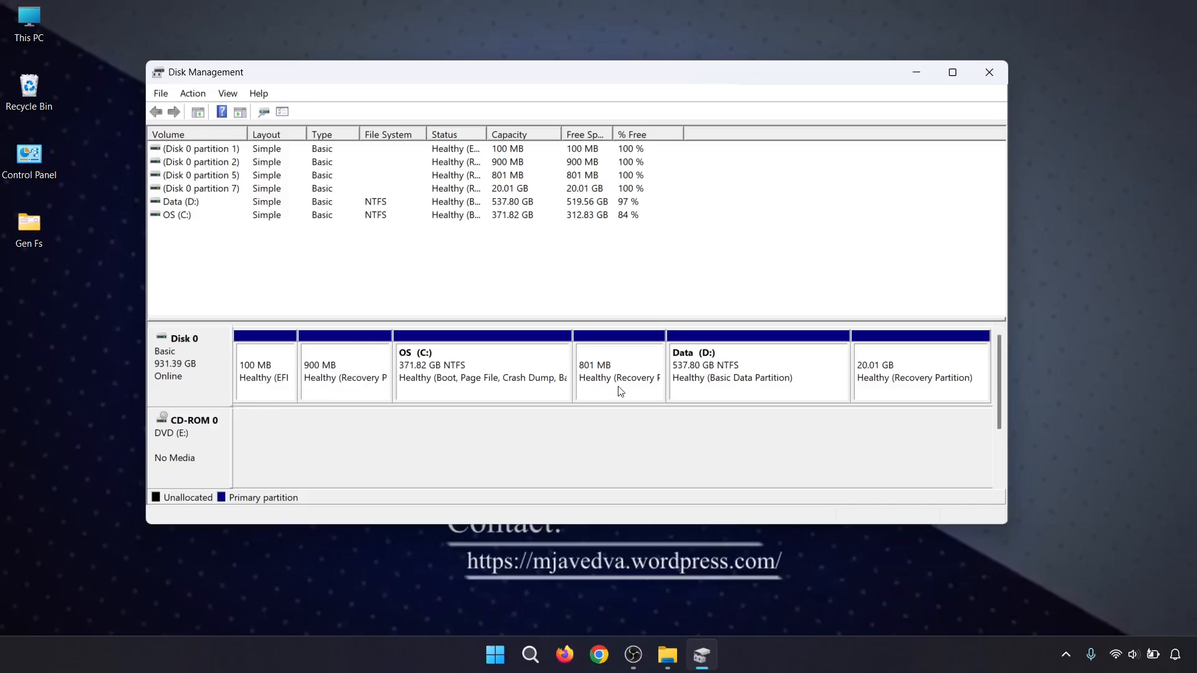
right_click(732, 381)
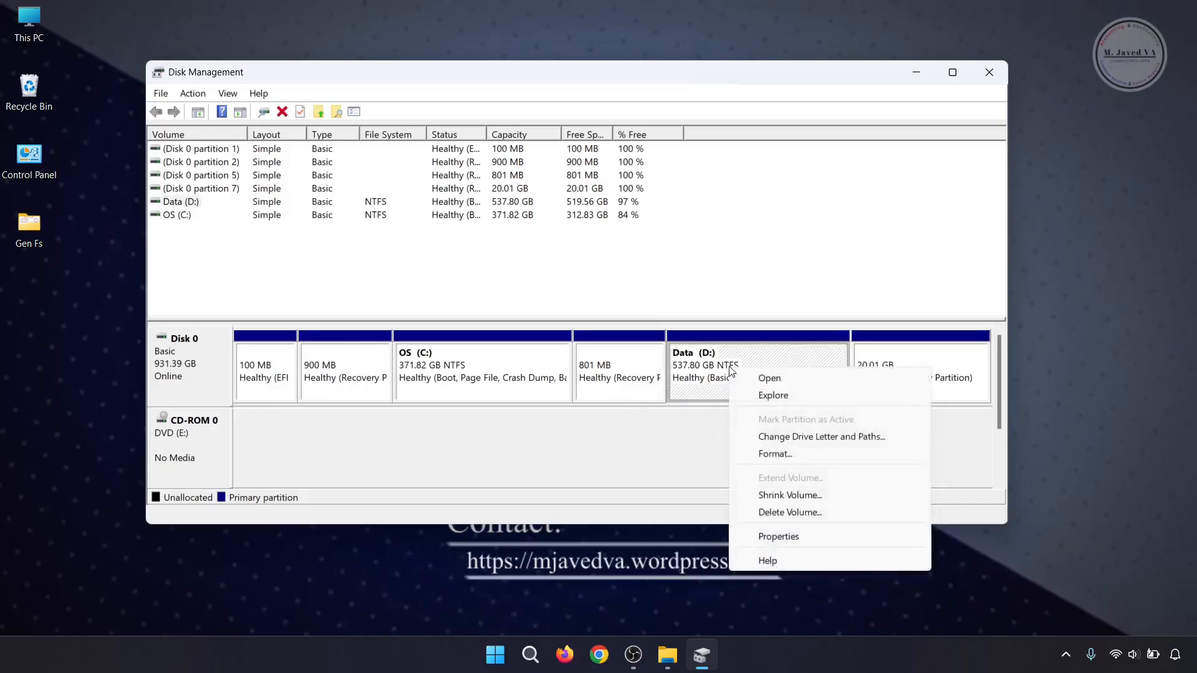
left_click(779, 495)
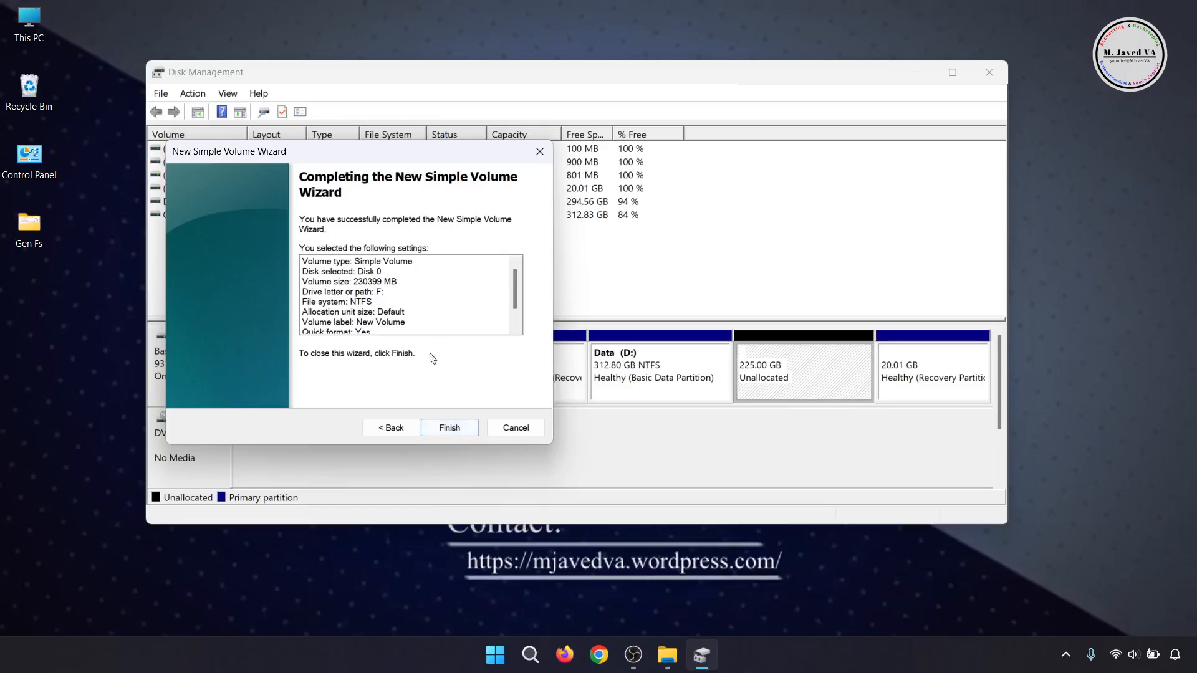
left_click(449, 426)
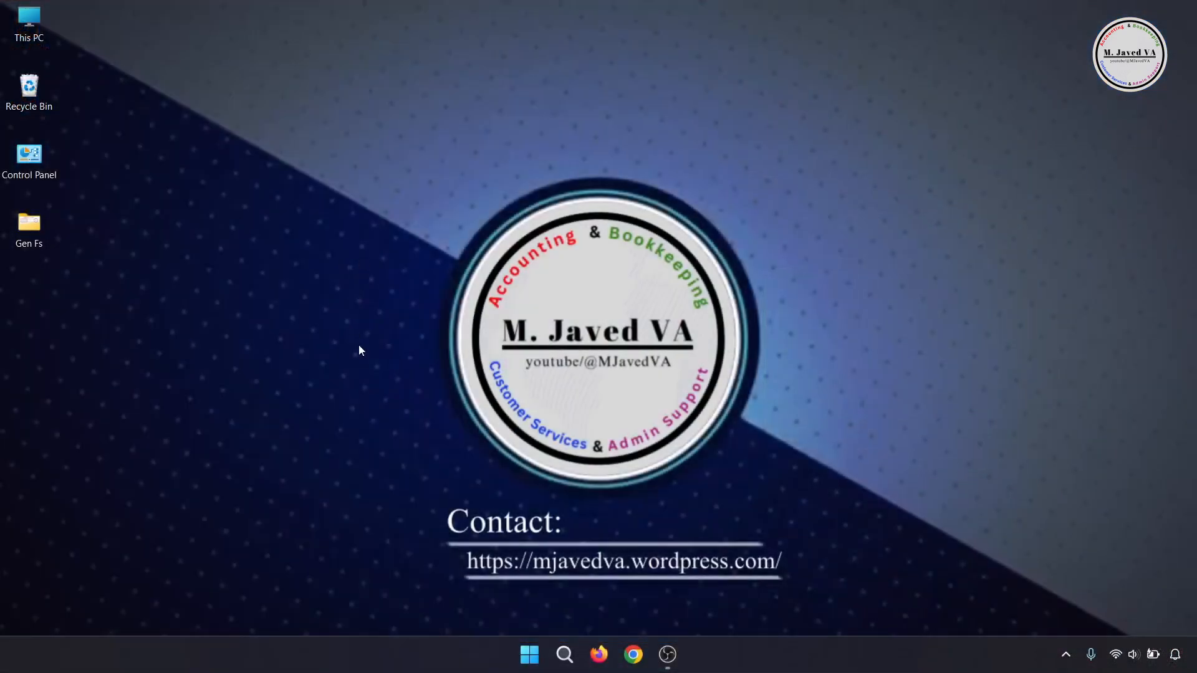
- Open This PC to check the capacity and free space of the C and D drives, and minimize the window
double_click(51, 36)
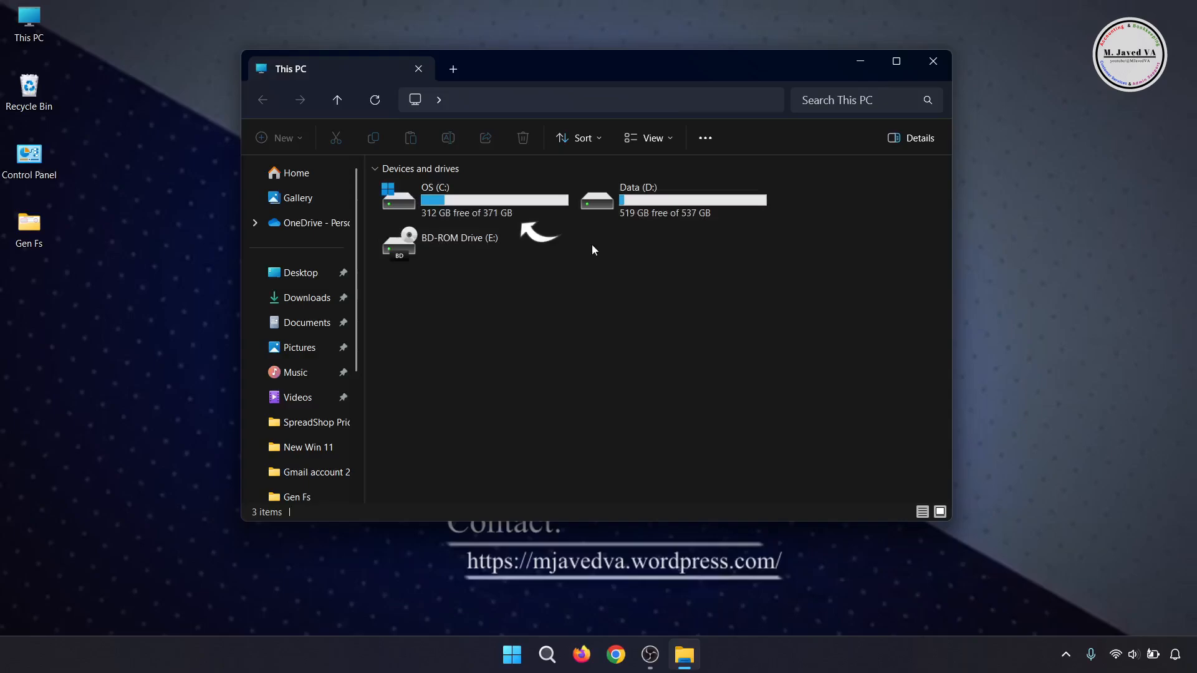
left_click(729, 210)
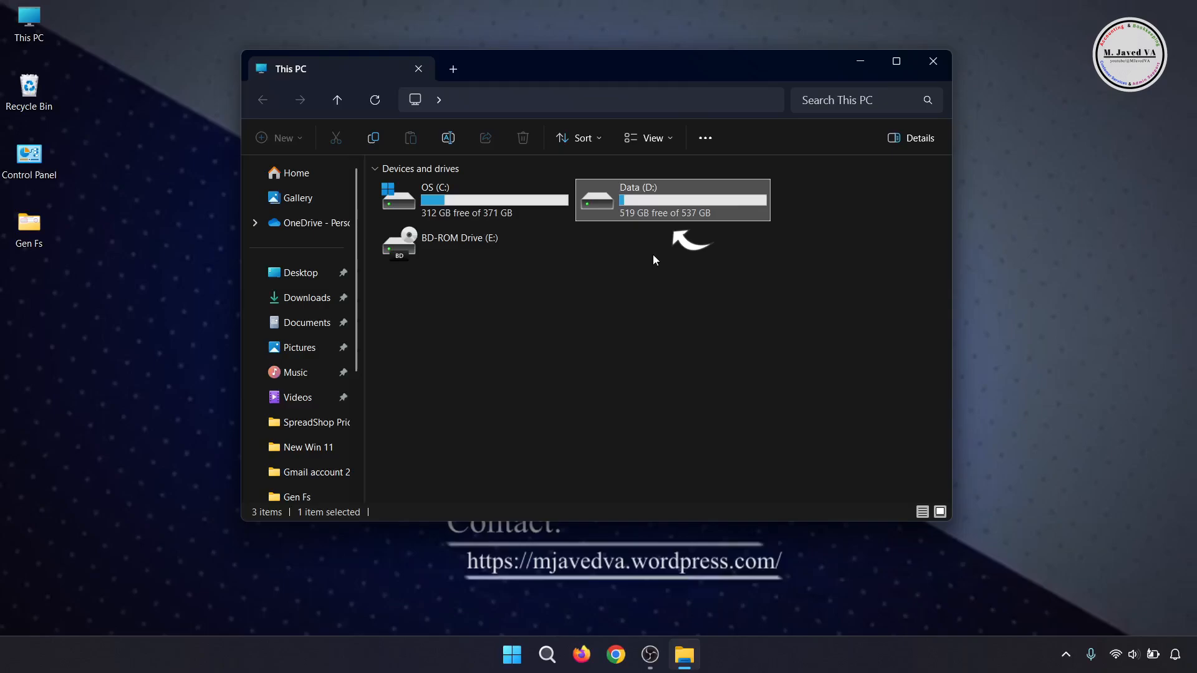
left_click(653, 254)
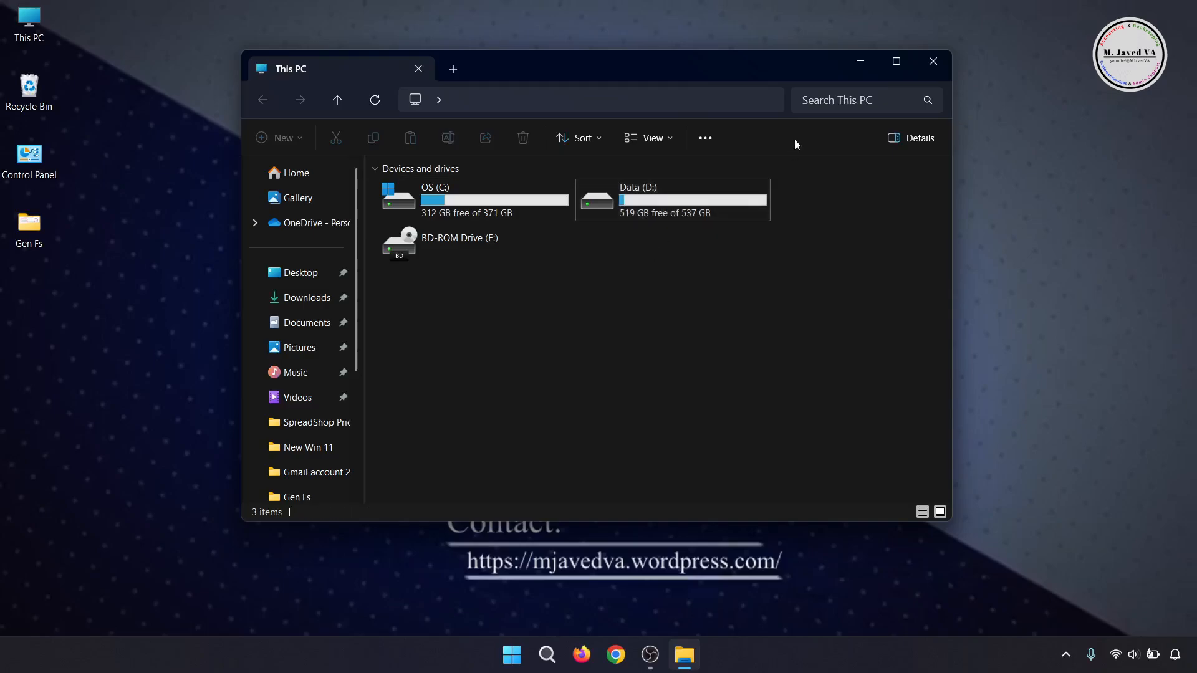
left_click(860, 63)
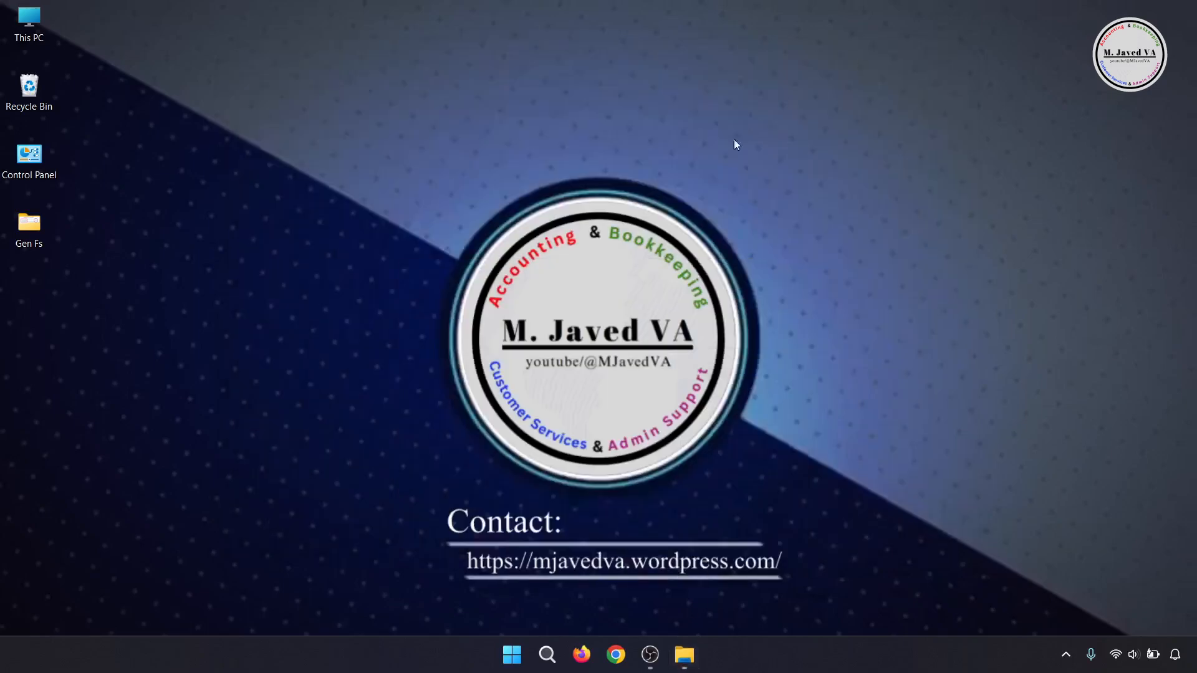
- Open Disk Management and widen its window so all partitions of Disk 0 are easy to read
right_click(511, 667)
left_click(461, 357)
left_click_drag(401, 87, 528, 71)
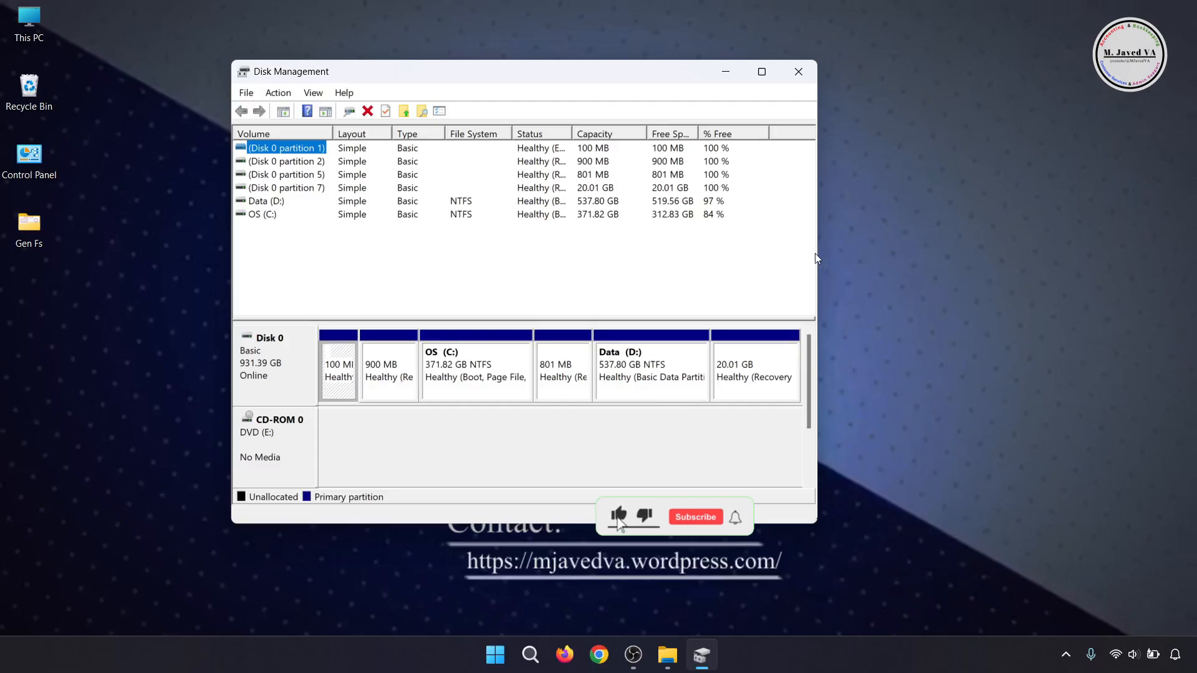
left_click_drag(815, 253, 1089, 253)
left_click_drag(818, 83, 737, 82)
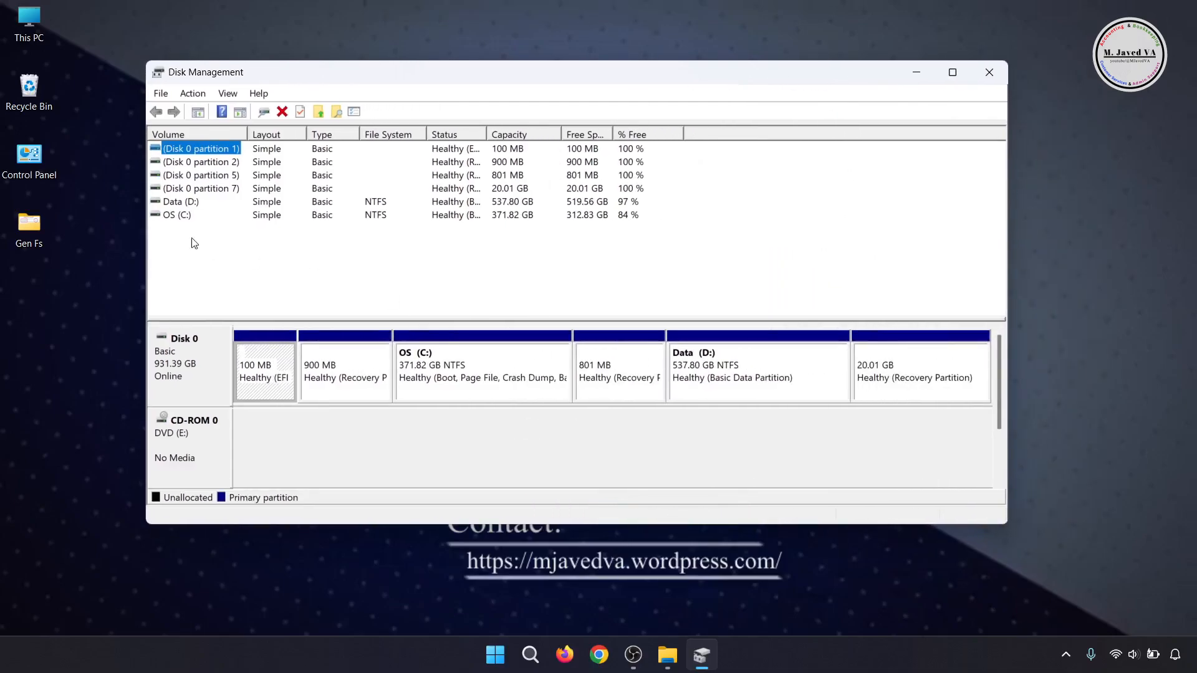
- Select the Data (D:) partition on Disk 0 and open its Shrink Volume settings
left_click(177, 214)
left_click(175, 202)
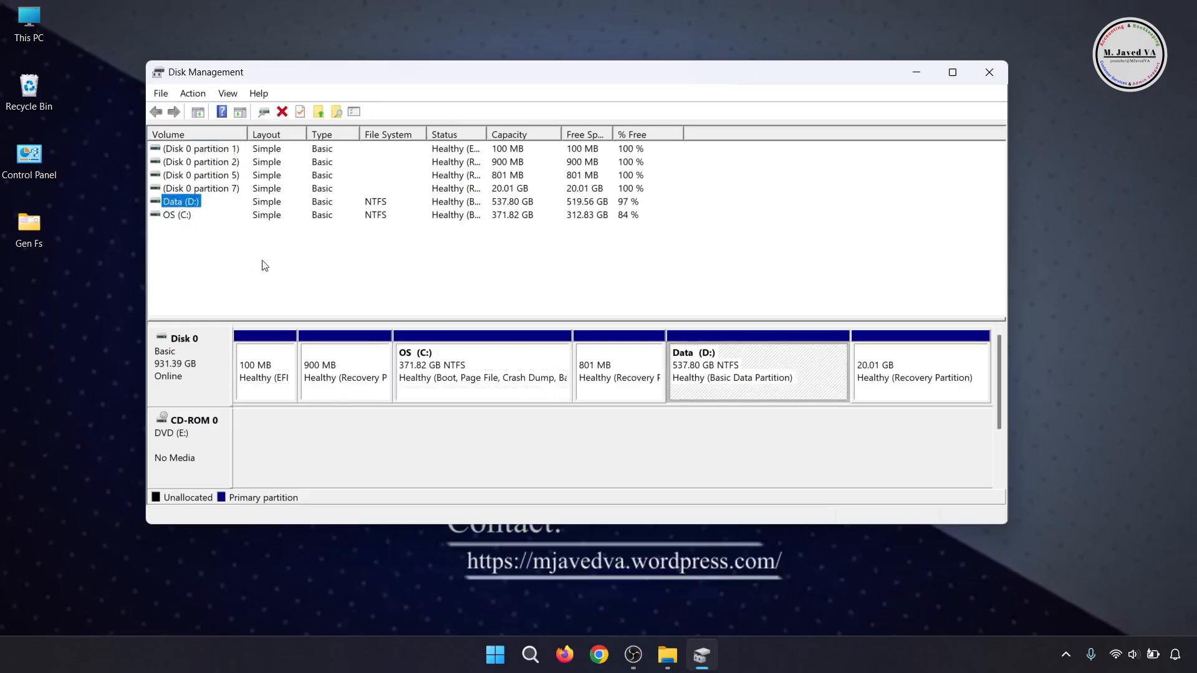
left_click(502, 388)
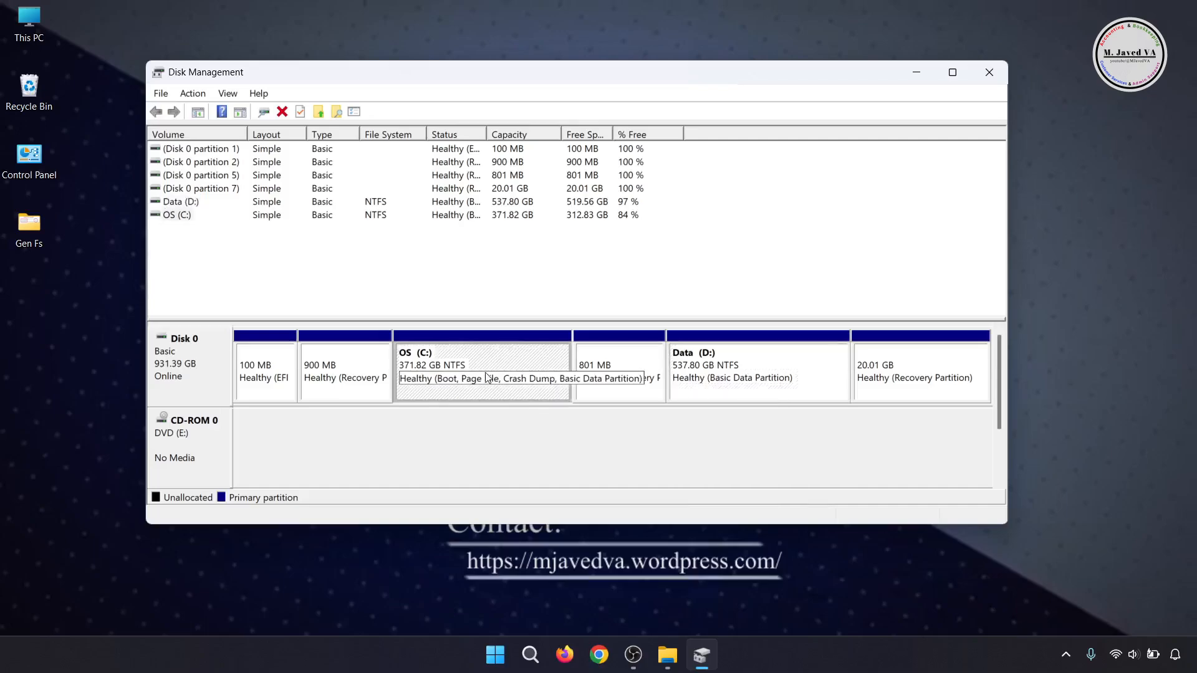
left_click(707, 375)
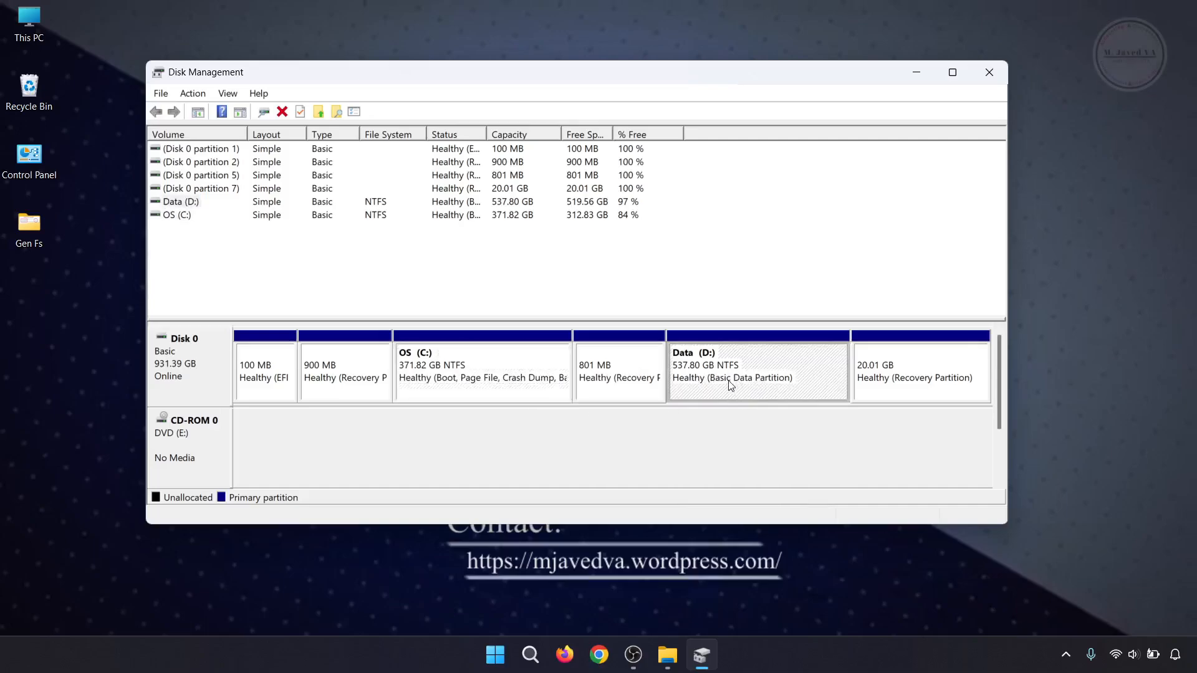
right_click(732, 381)
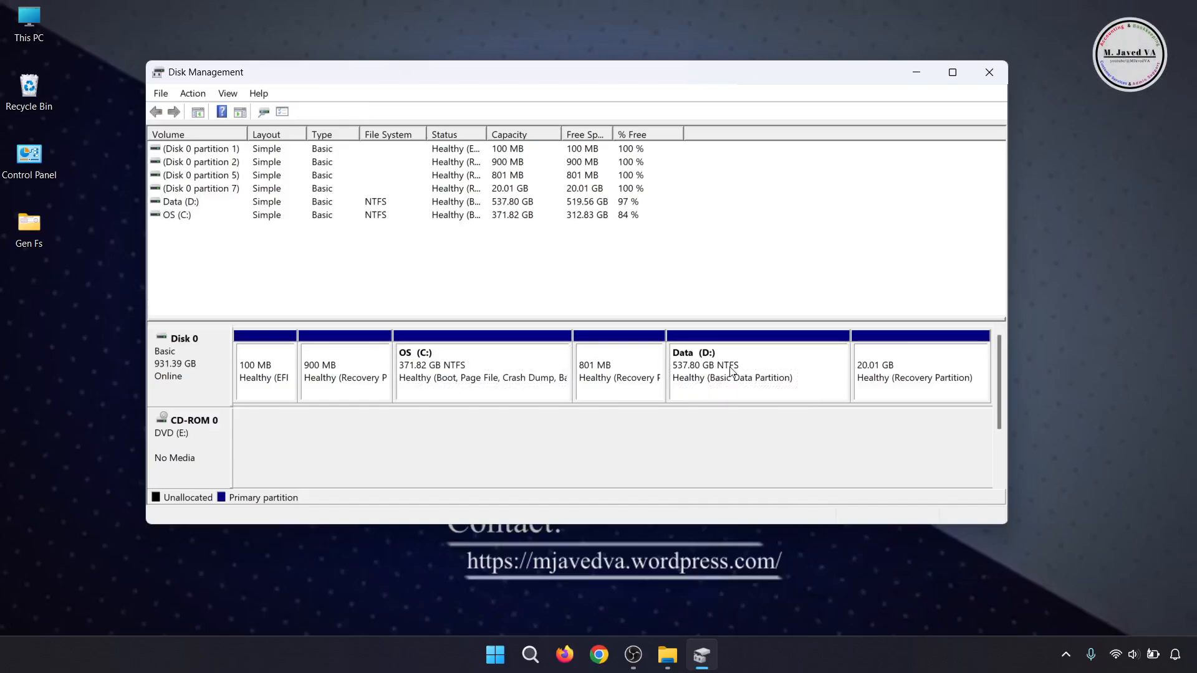
right_click(732, 369)
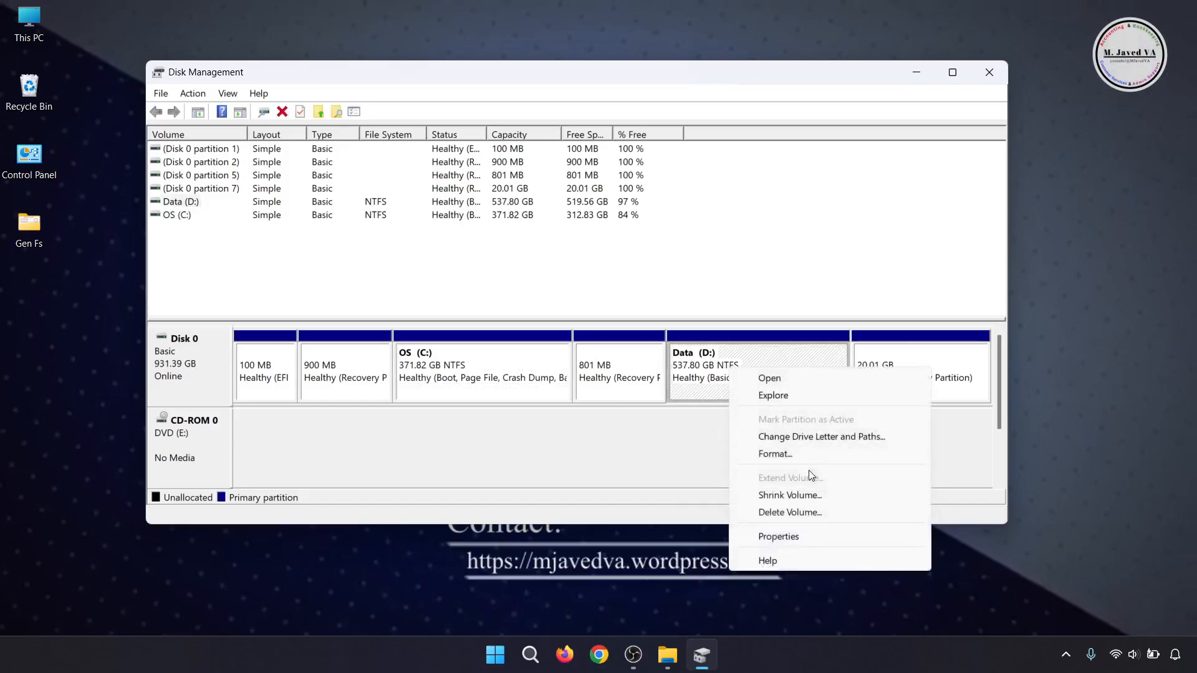
left_click(817, 494)
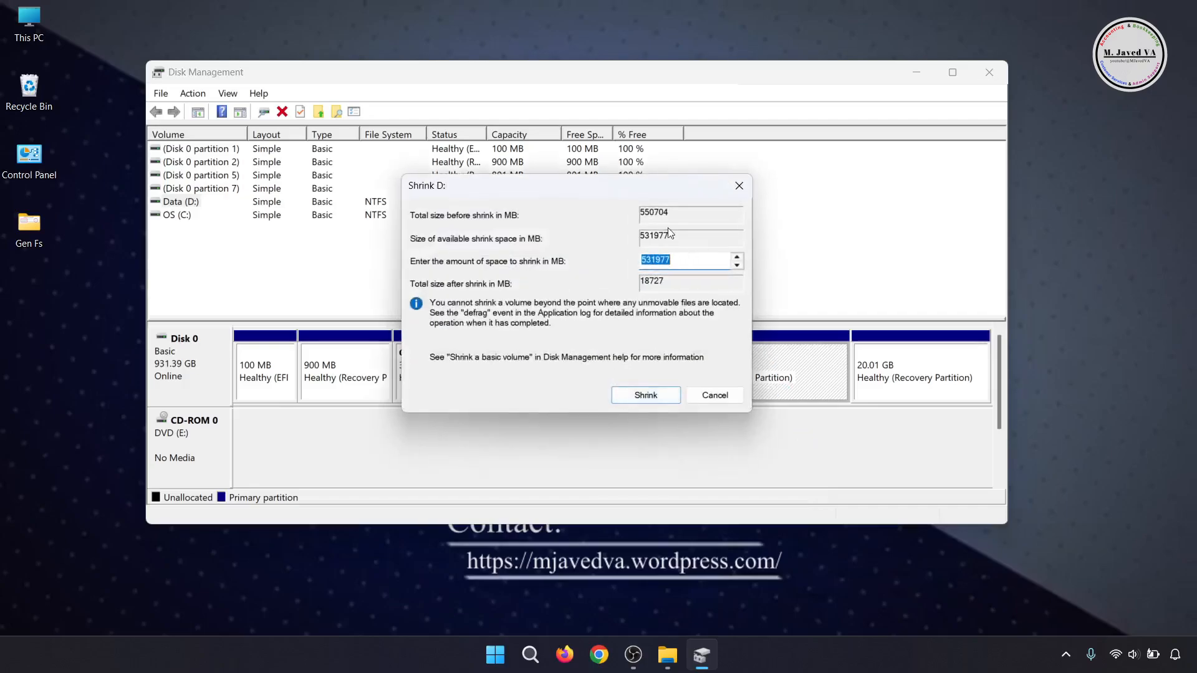
left_click_drag(595, 191, 614, 207)
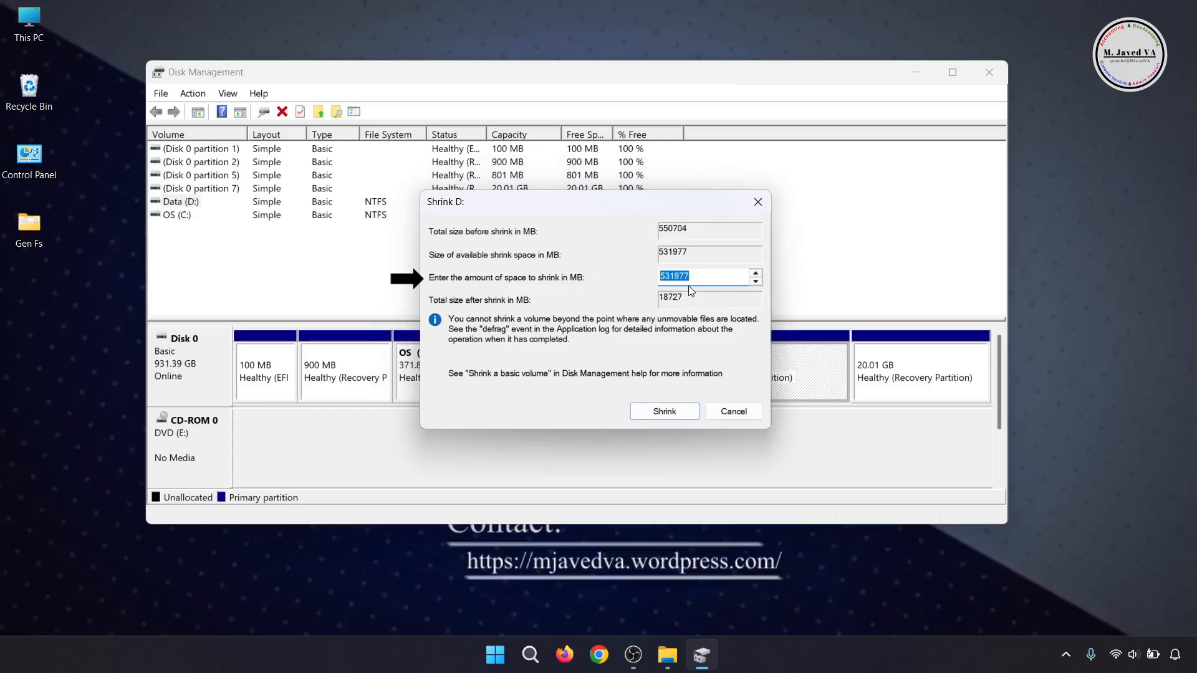
- Switch to Calculator, multiply 1024 by 225 to convert the gigabytes to megabytes, and move it clear of the shrink settings
left_click(495, 655)
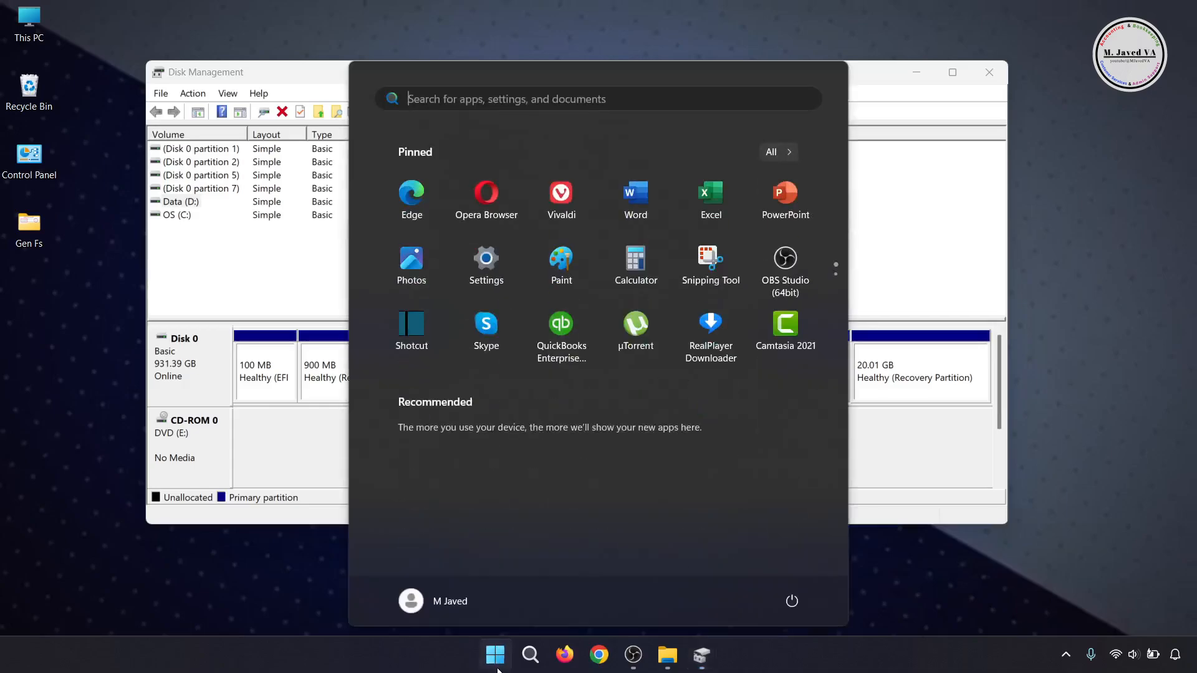
left_click(632, 249)
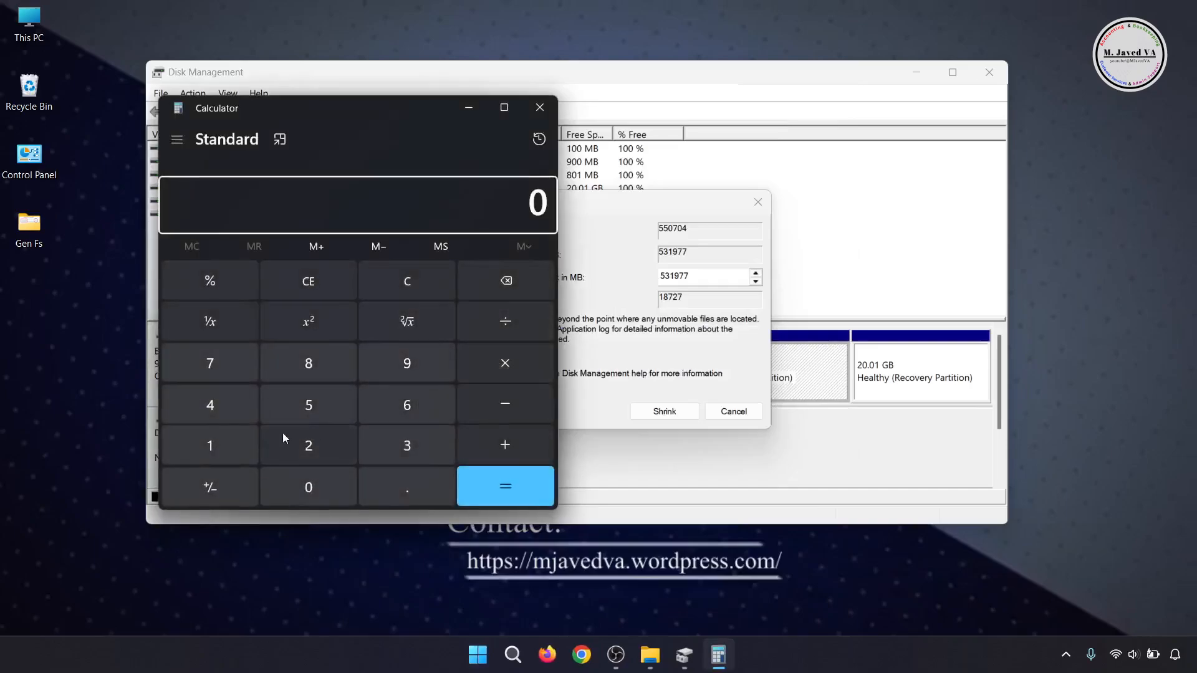
left_click(210, 445)
left_click(284, 476)
left_click(299, 455)
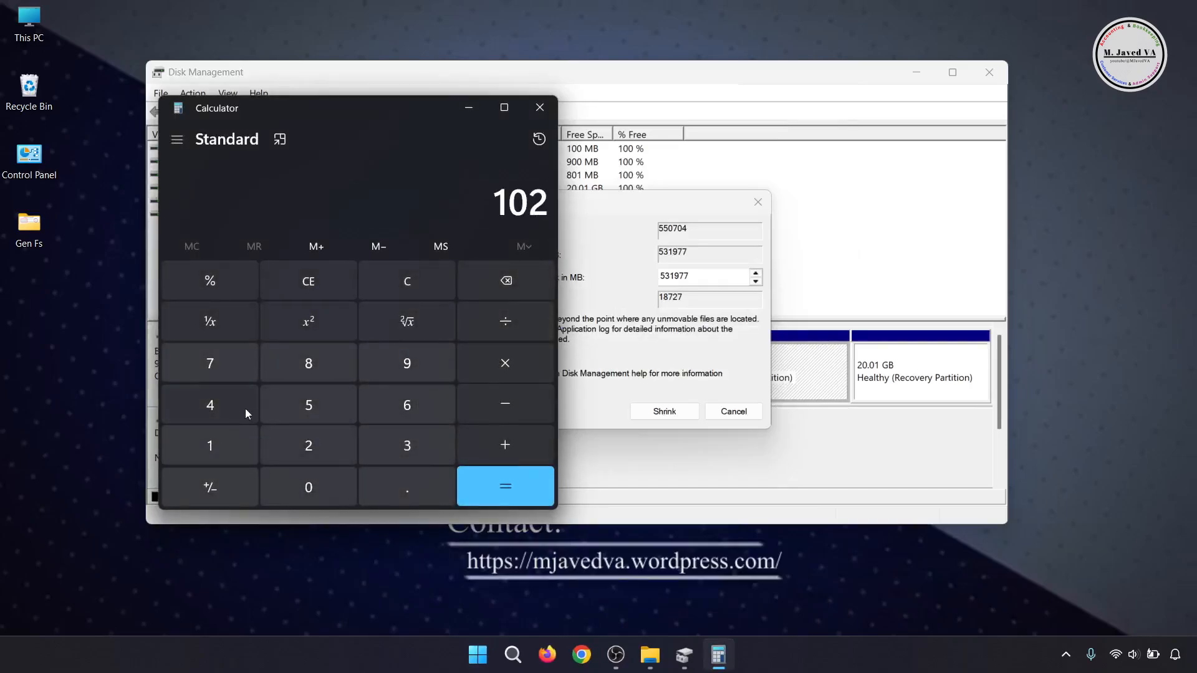
left_click(223, 402)
left_click(514, 360)
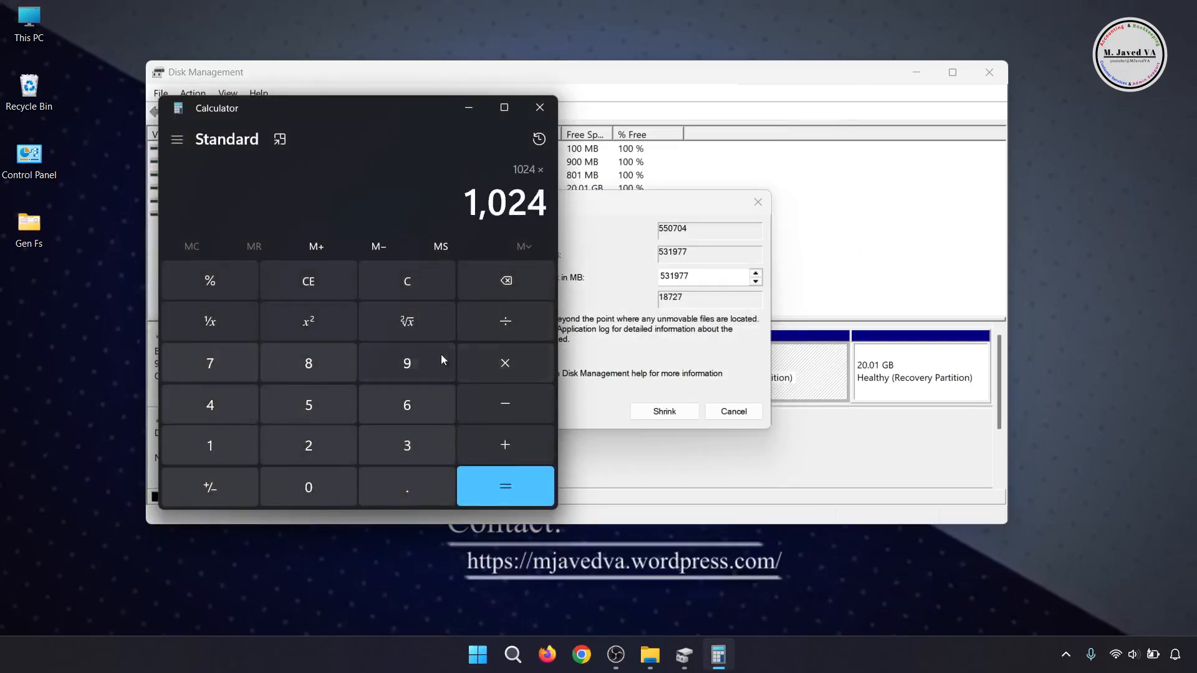
left_click(319, 441)
left_click(319, 441)
left_click(311, 410)
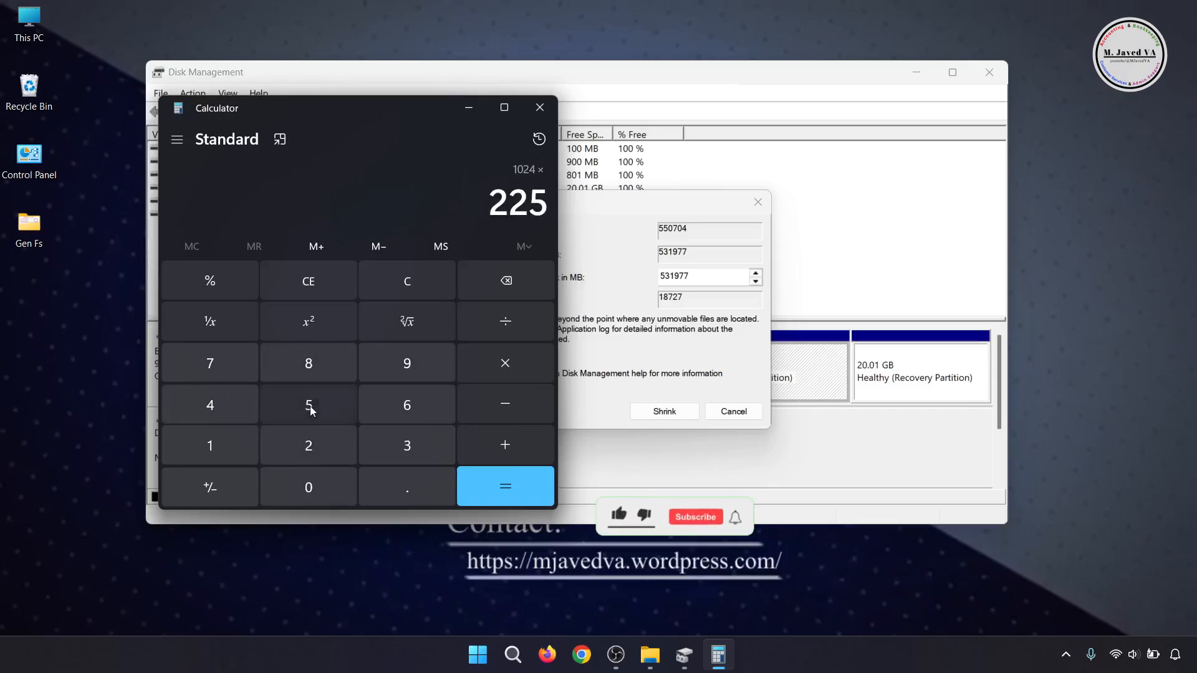
left_click(505, 486)
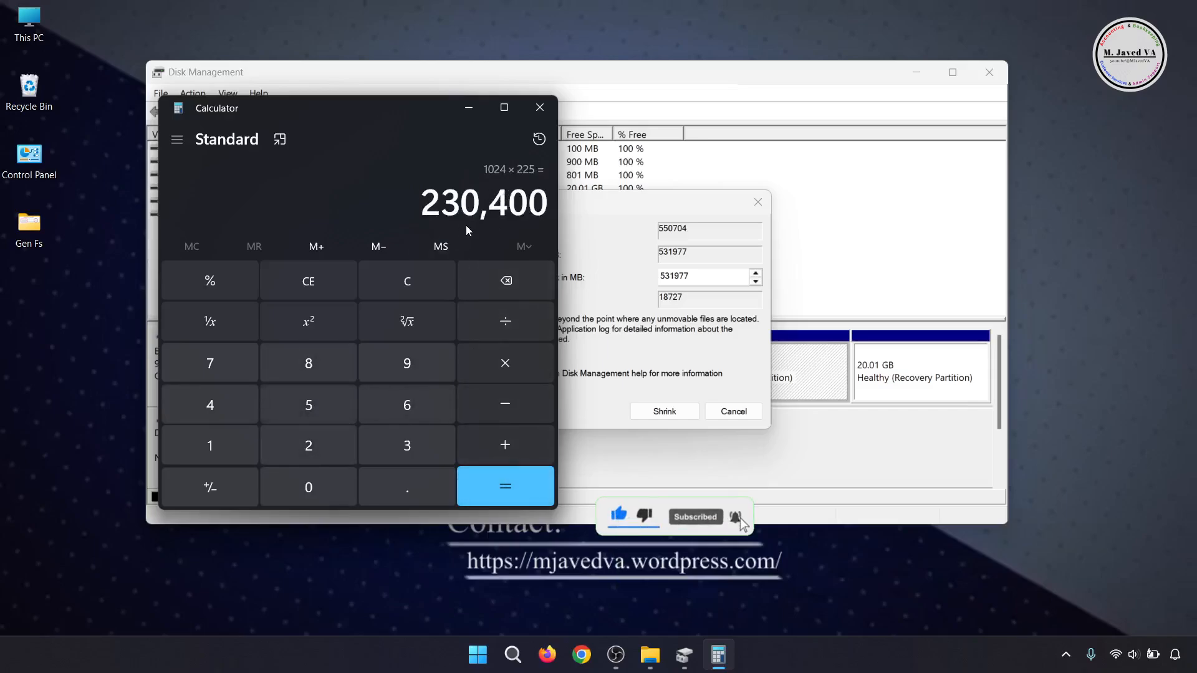
left_click_drag(421, 111, 1018, 128)
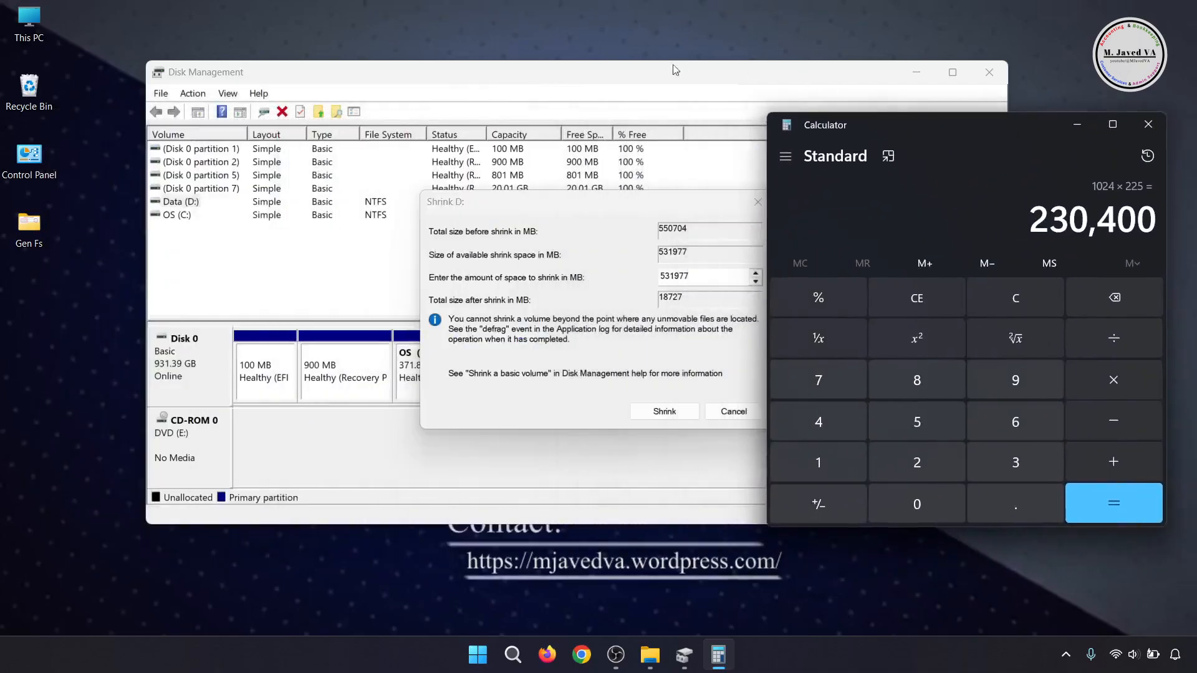
- Set the amount of space to shrink to 230400 MB and shrink the Data (D:) volume
left_click(666, 92)
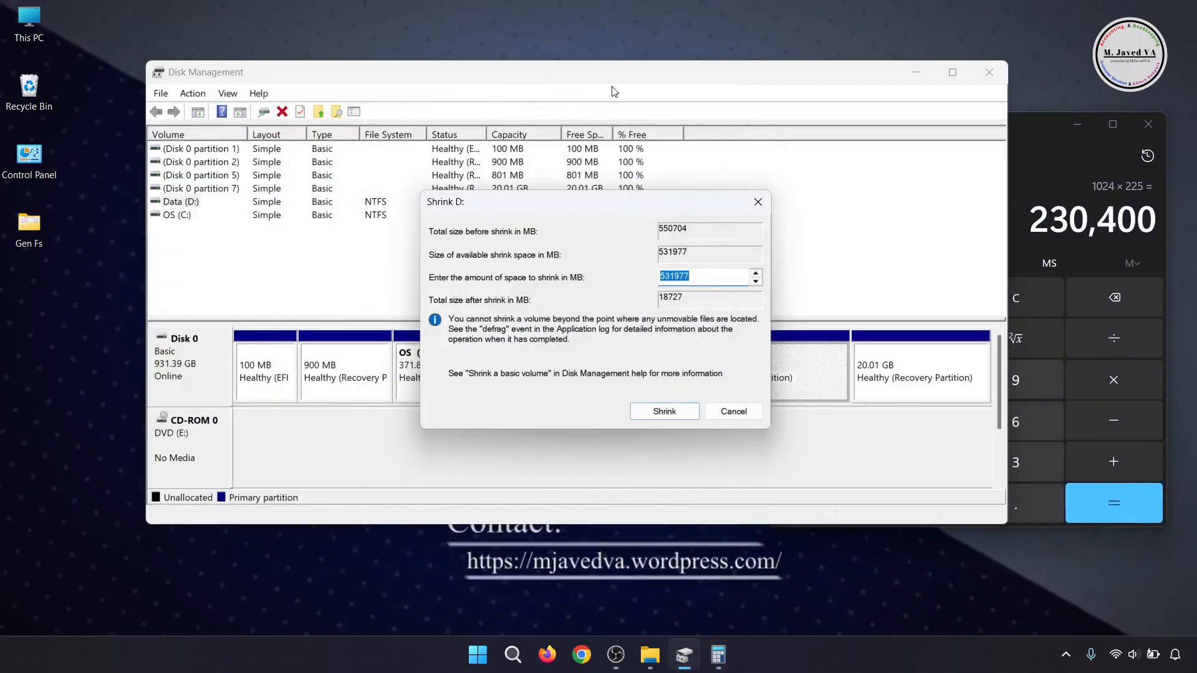
key("BackSpace")
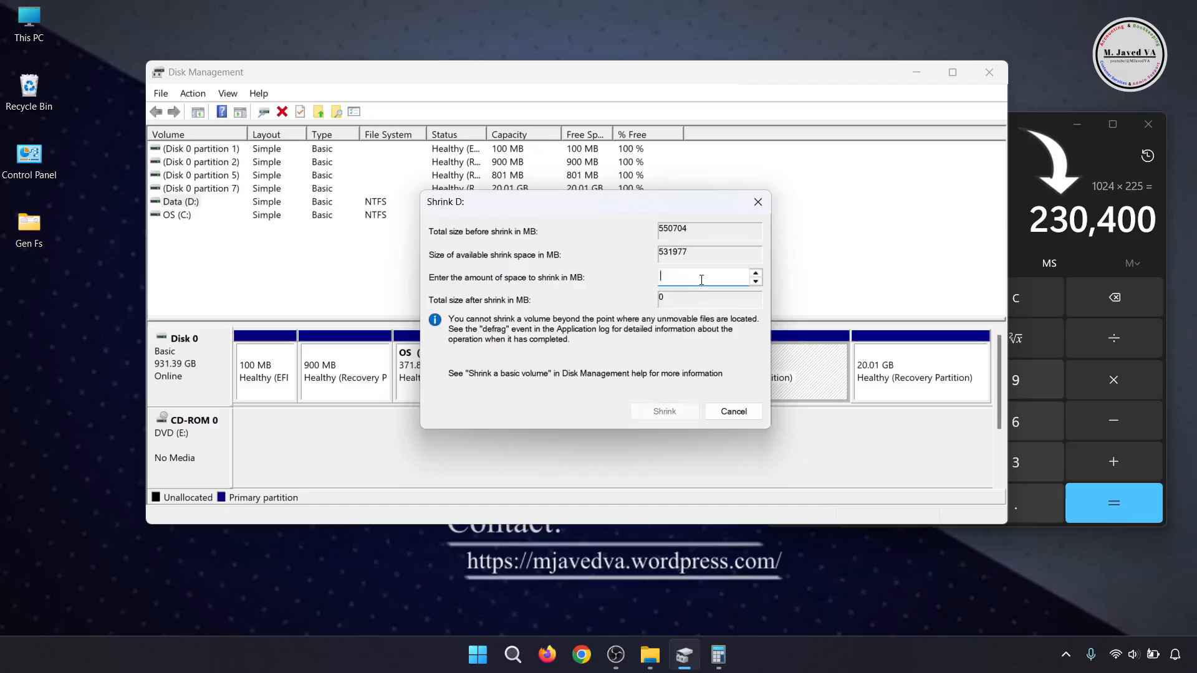
type("23")
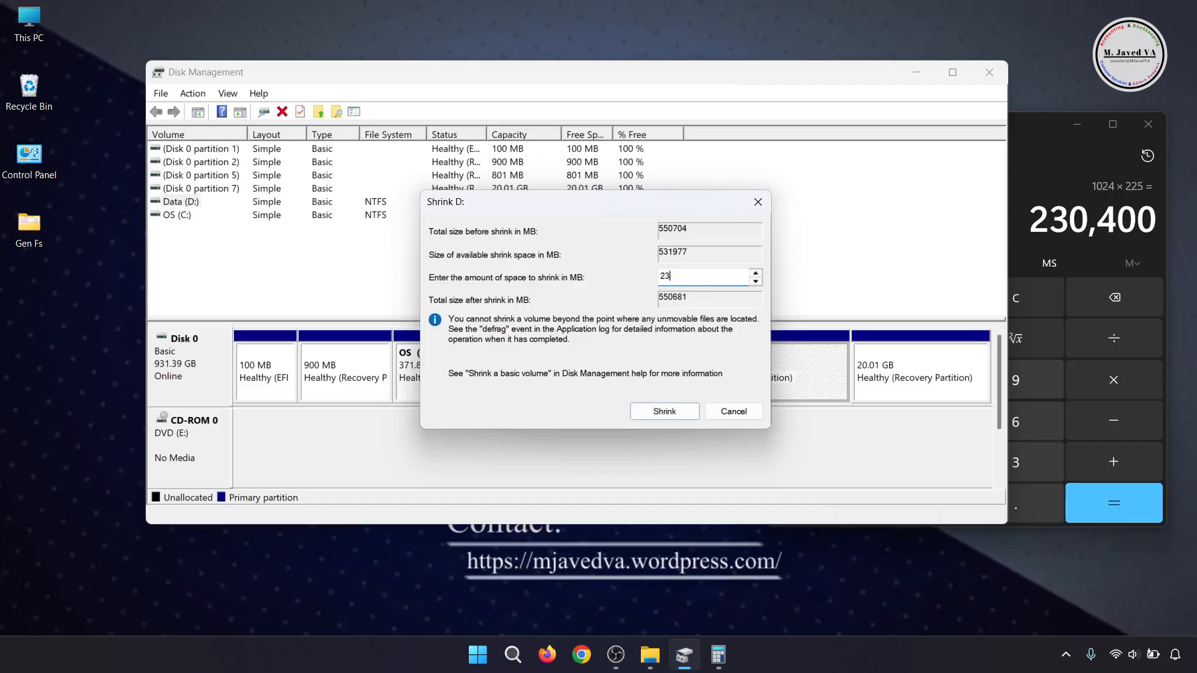
type("0400")
left_click(653, 413)
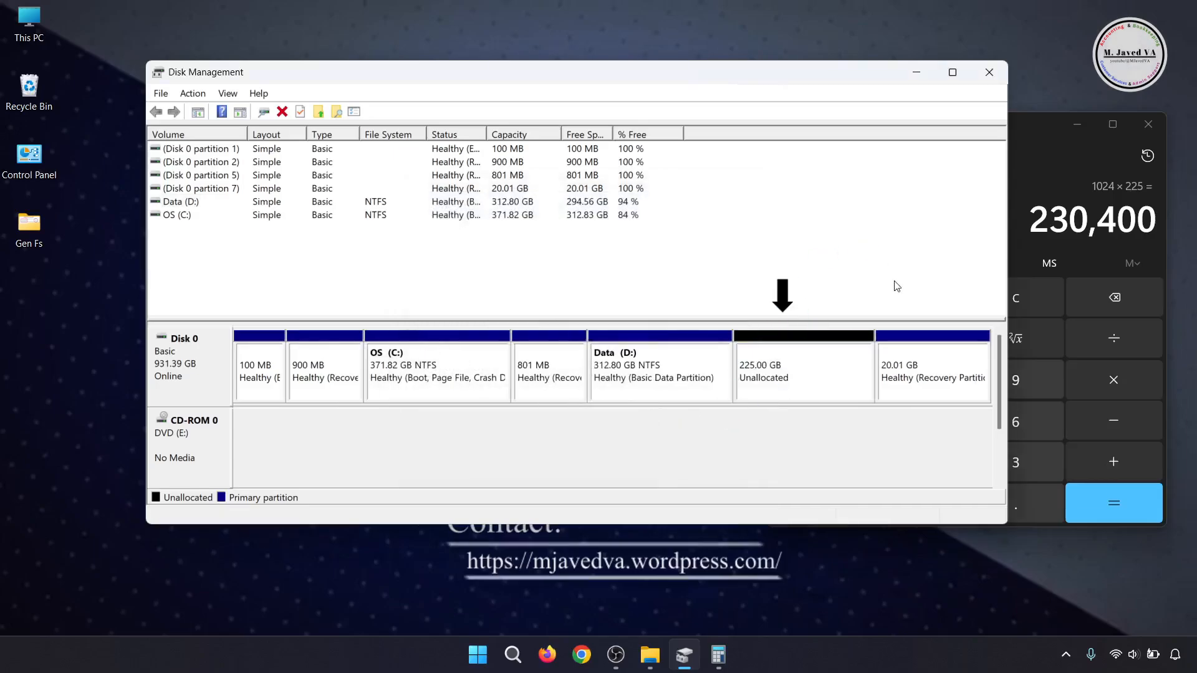
- Close Calculator and start a new simple volume in the unallocated space on Disk 0, accepting a size of 230399 MB
left_click(781, 387)
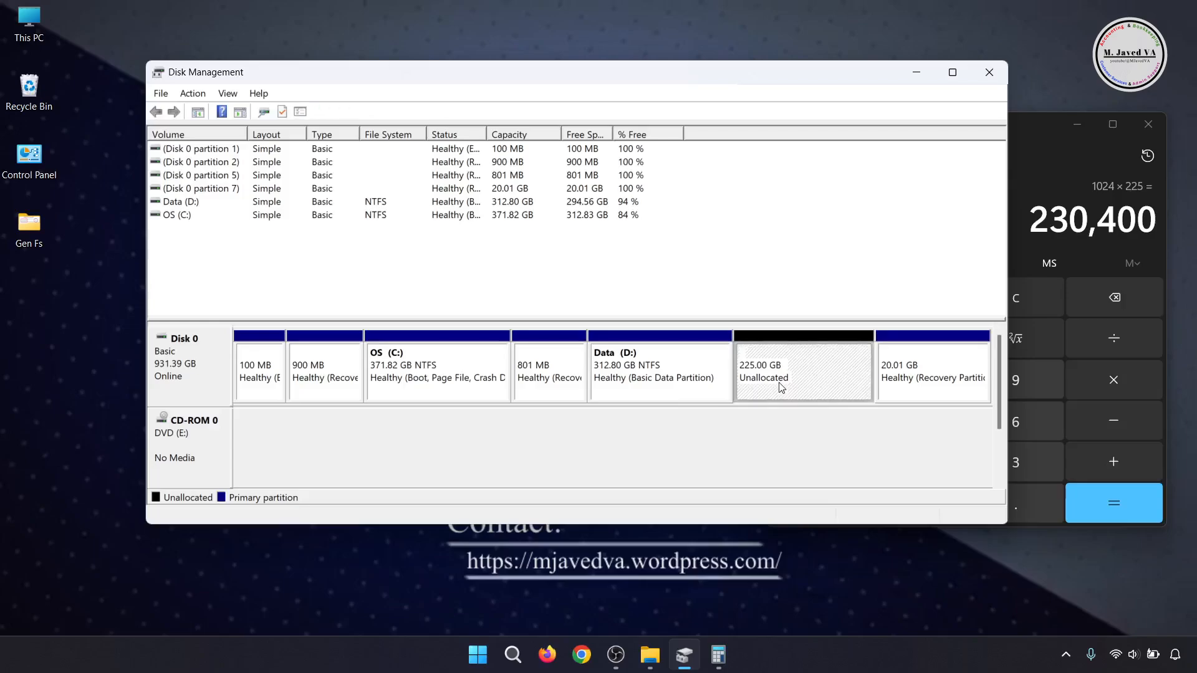
left_click(1147, 124)
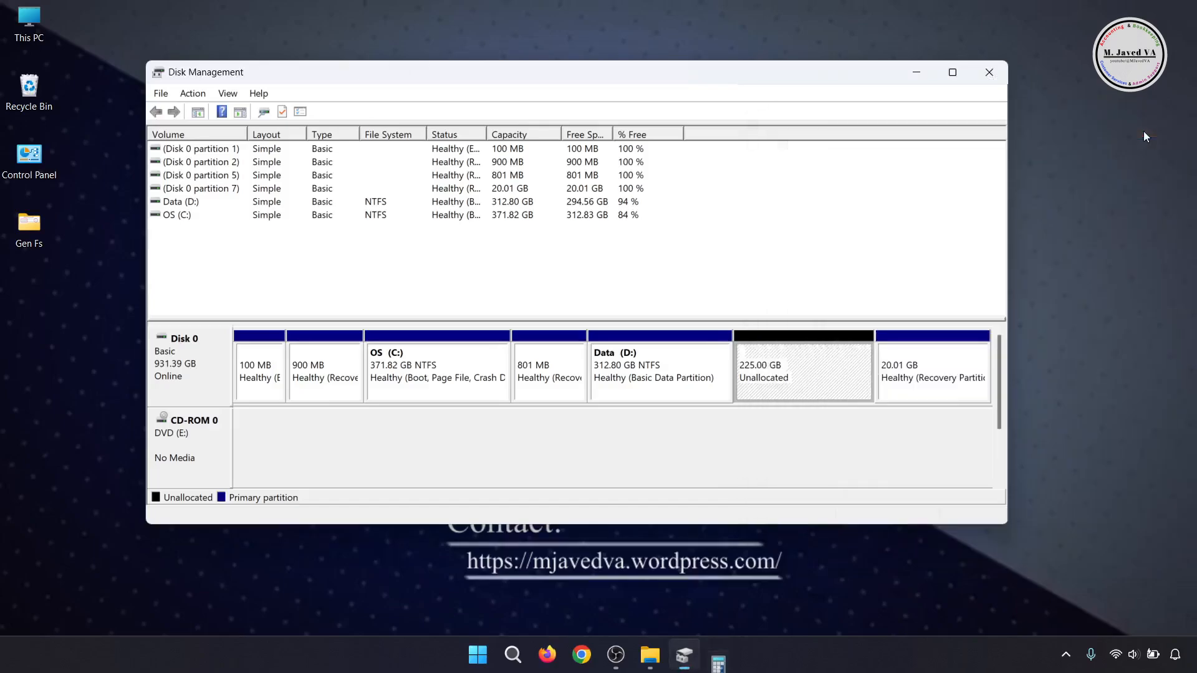
right_click(786, 380)
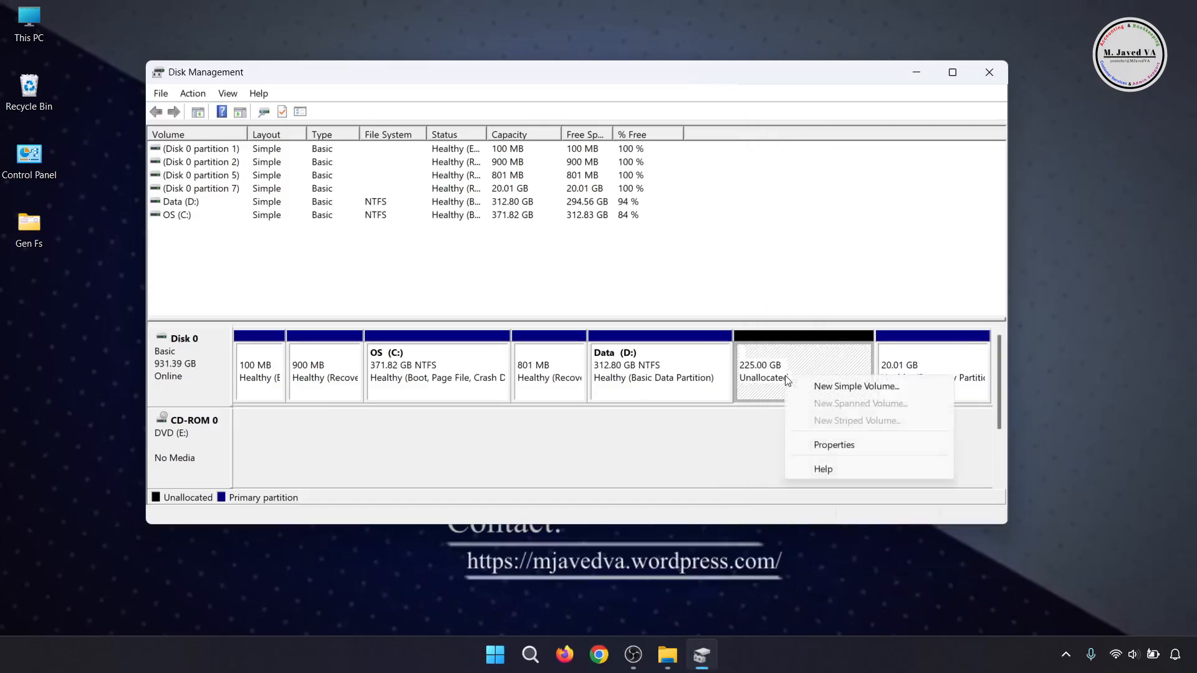
left_click(821, 390)
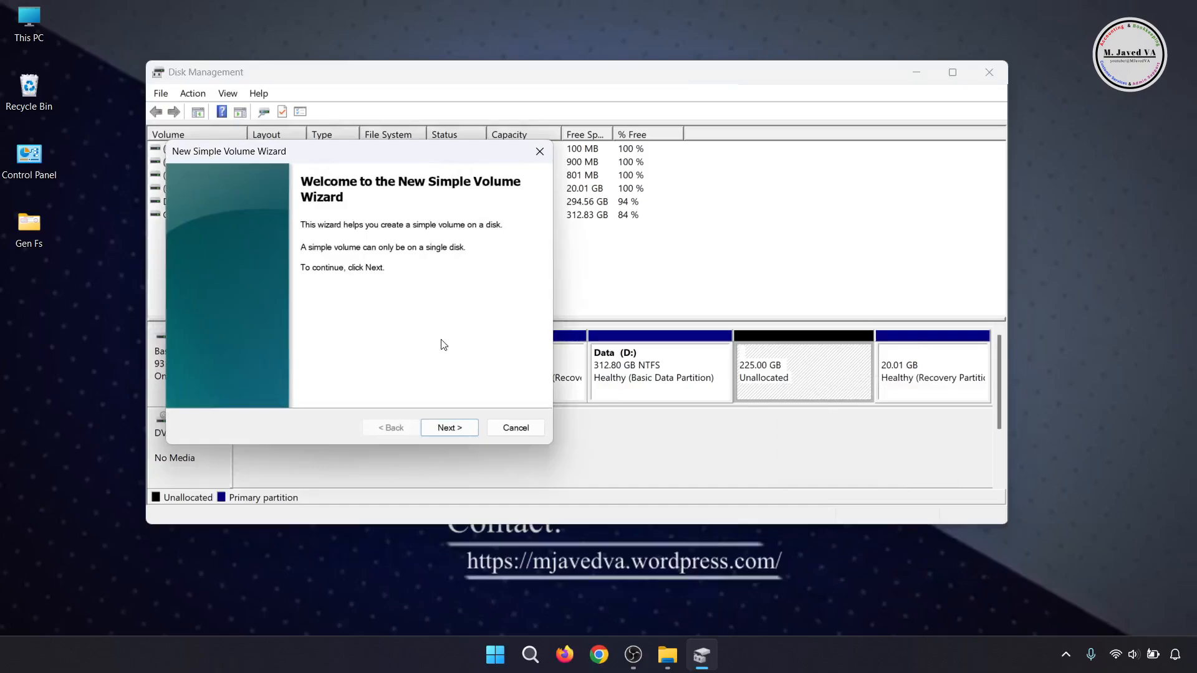
left_click(444, 428)
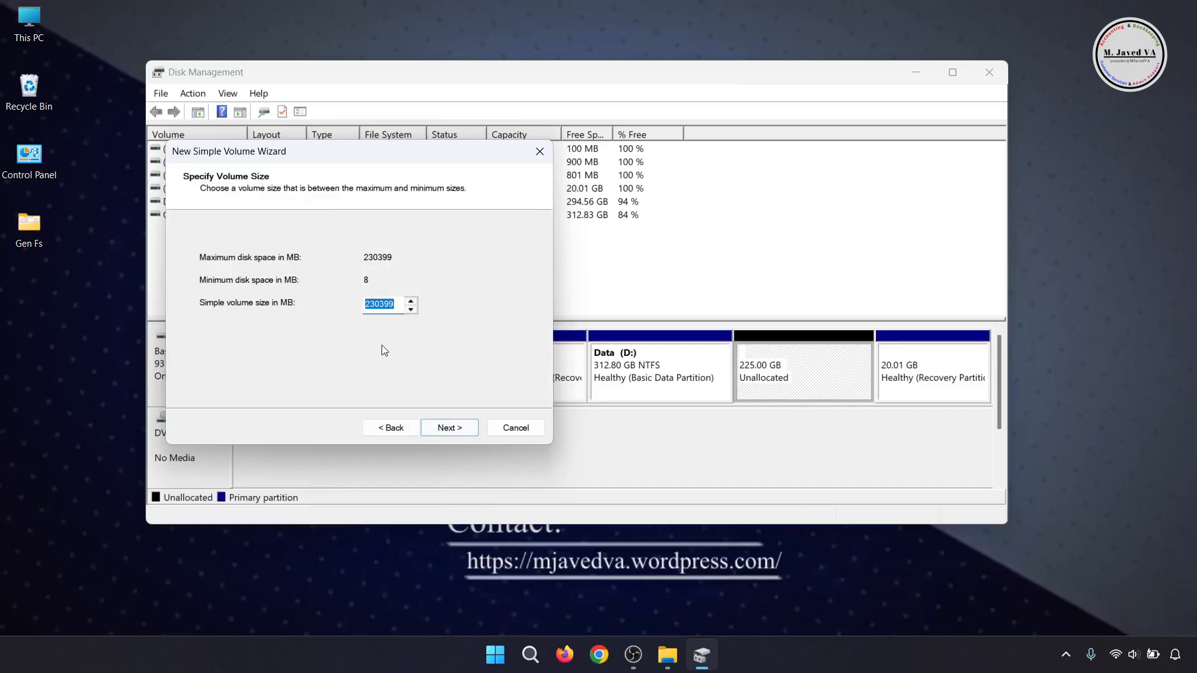
key("Right")
left_click(456, 427)
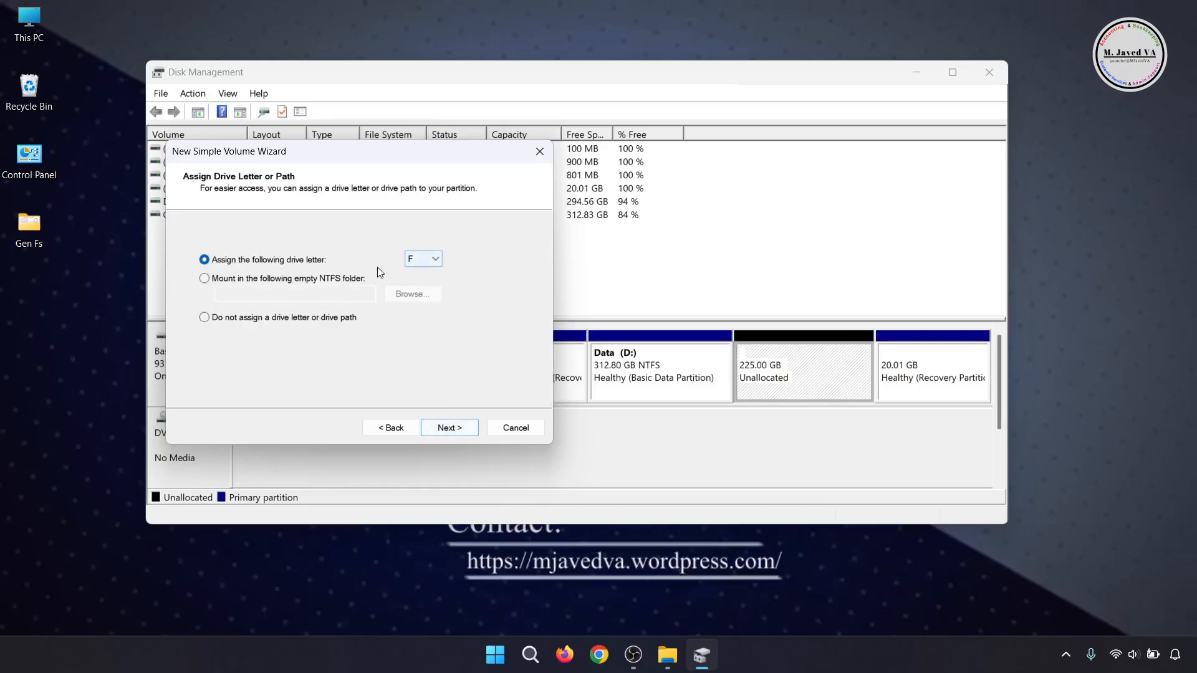
- Review the available drive letters and the existing drives in File Explorer, and assign letter F to the new volume
left_click(438, 258)
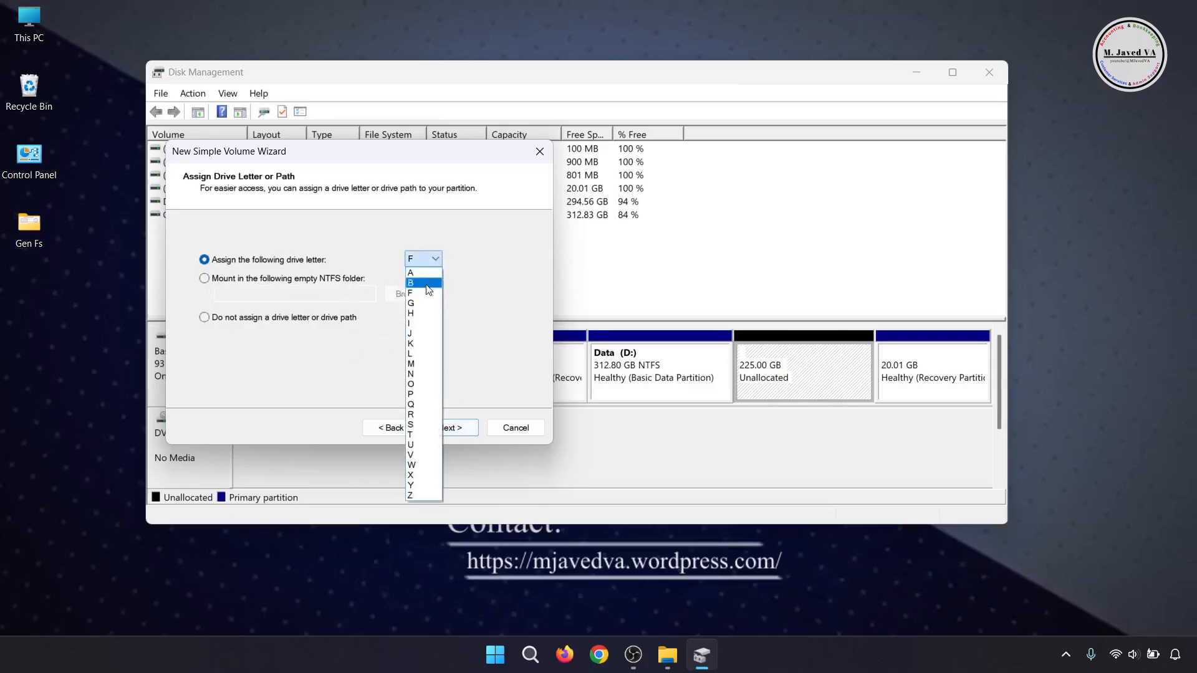
left_click(484, 344)
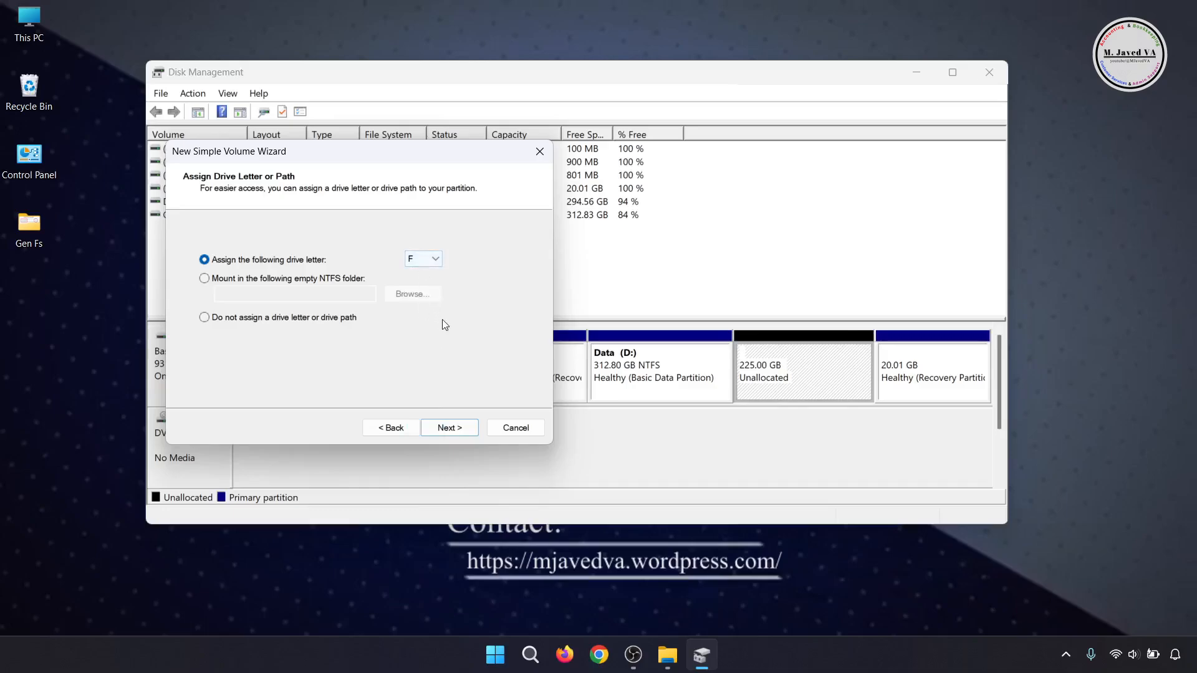
key("super+e")
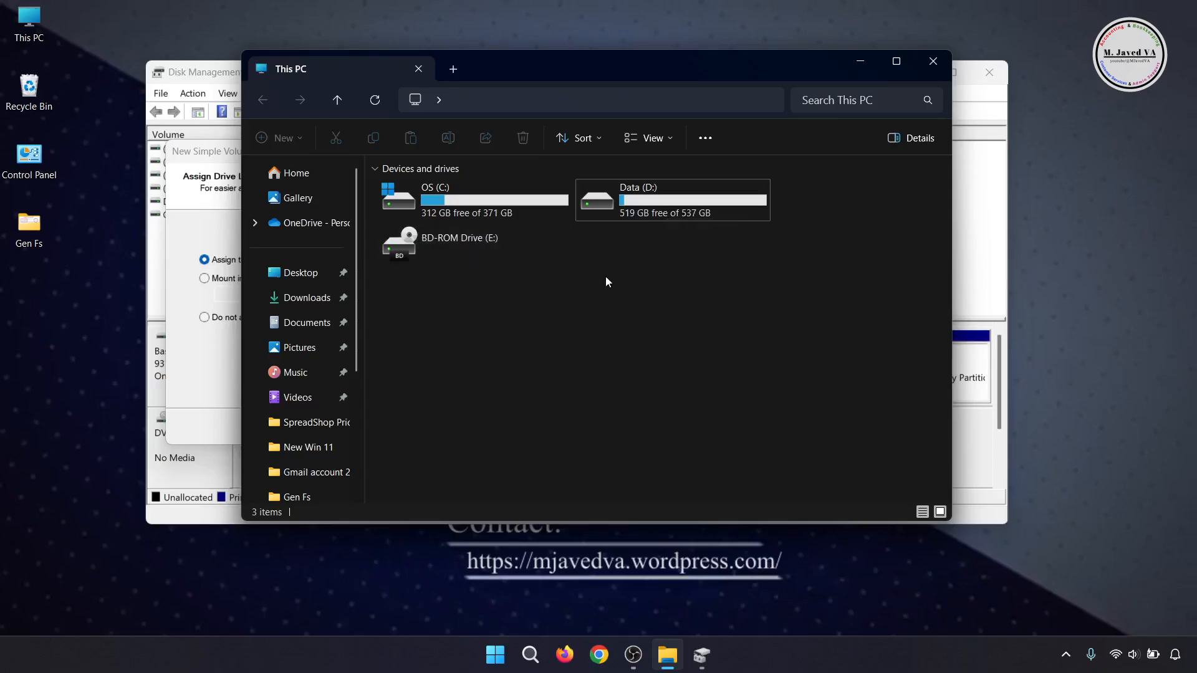
left_click(859, 64)
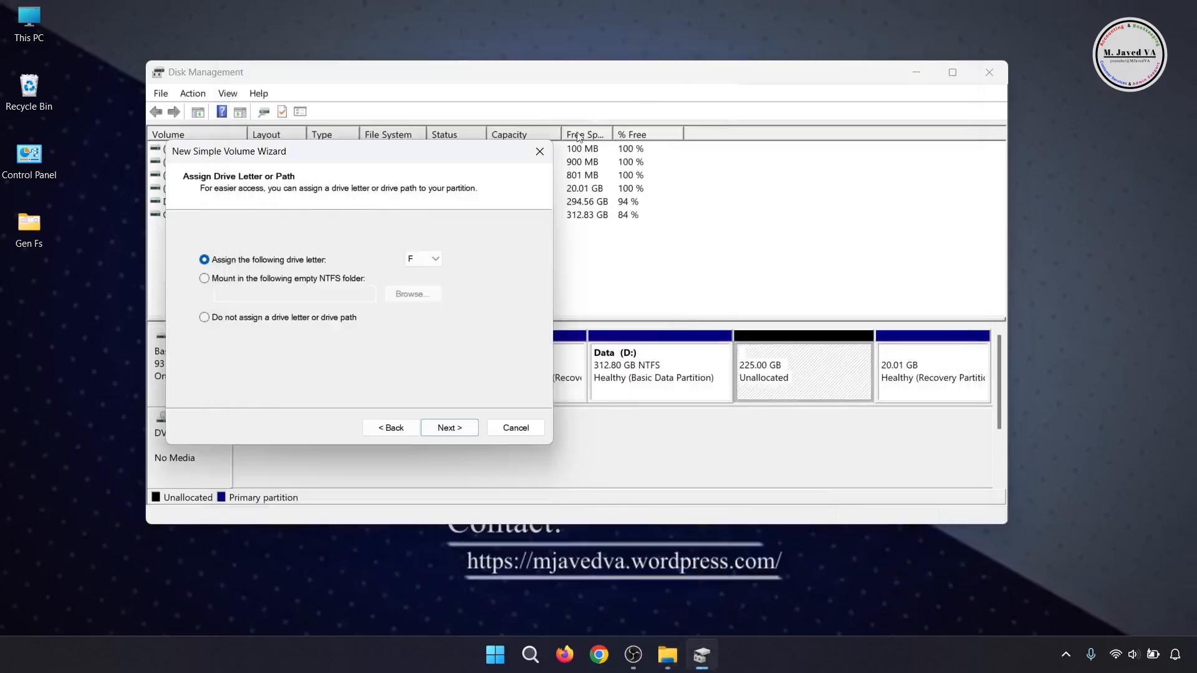
left_click(431, 259)
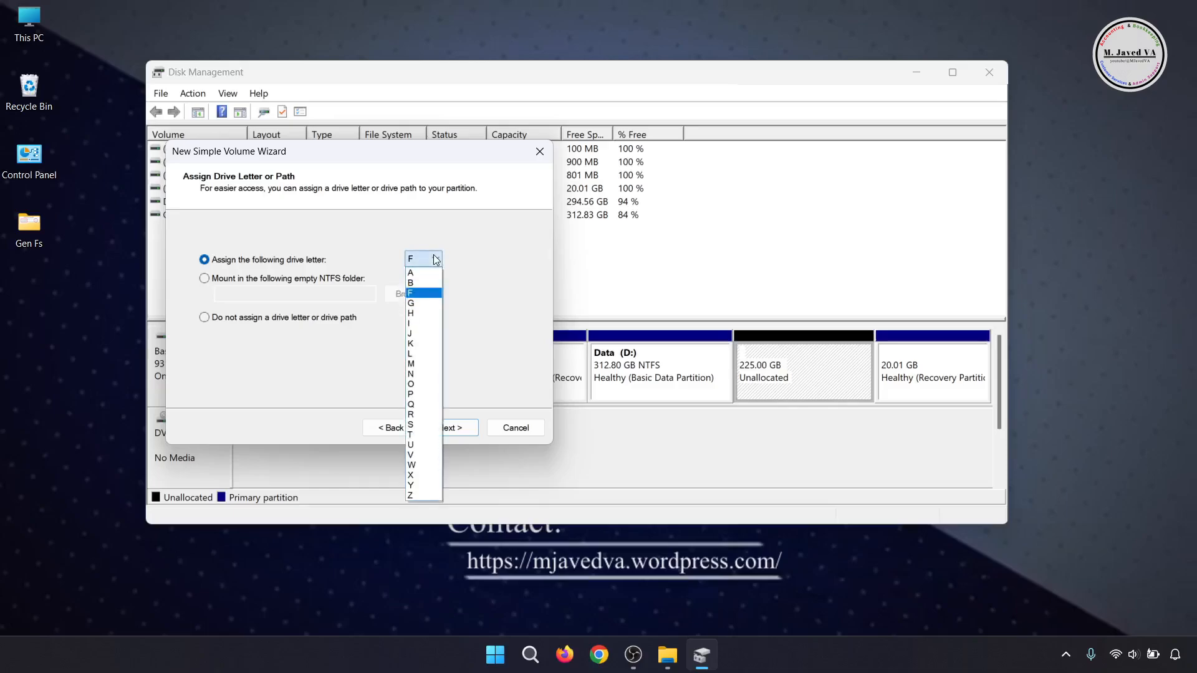
left_click(480, 278)
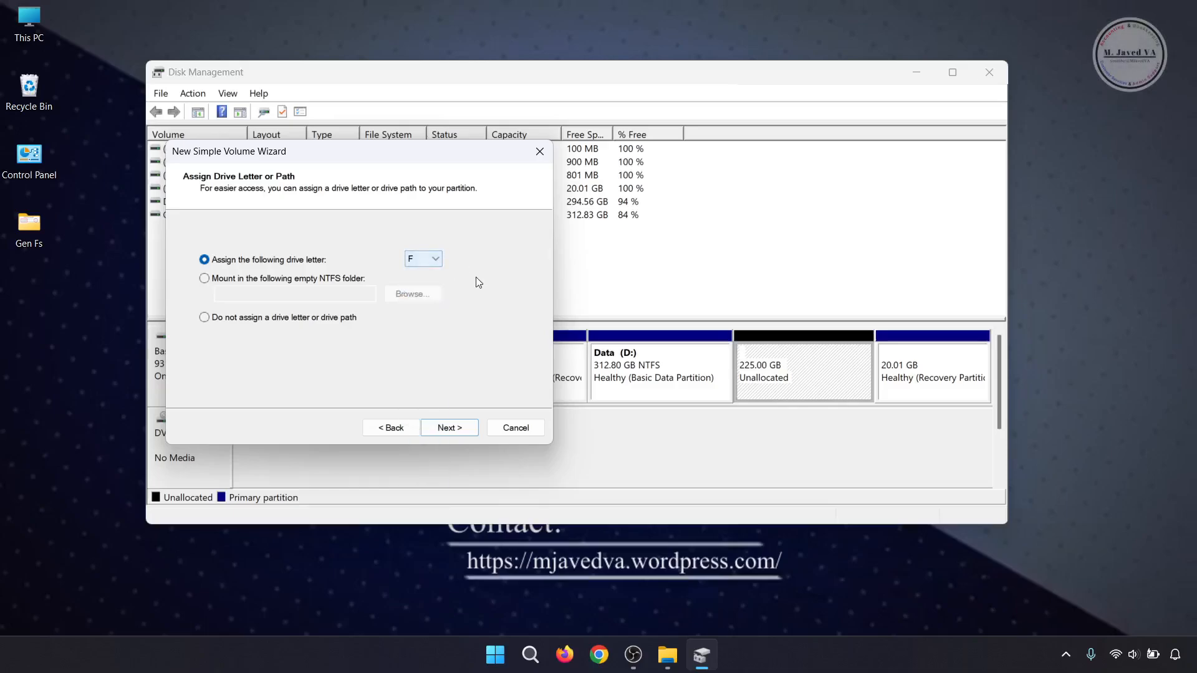
left_click(455, 429)
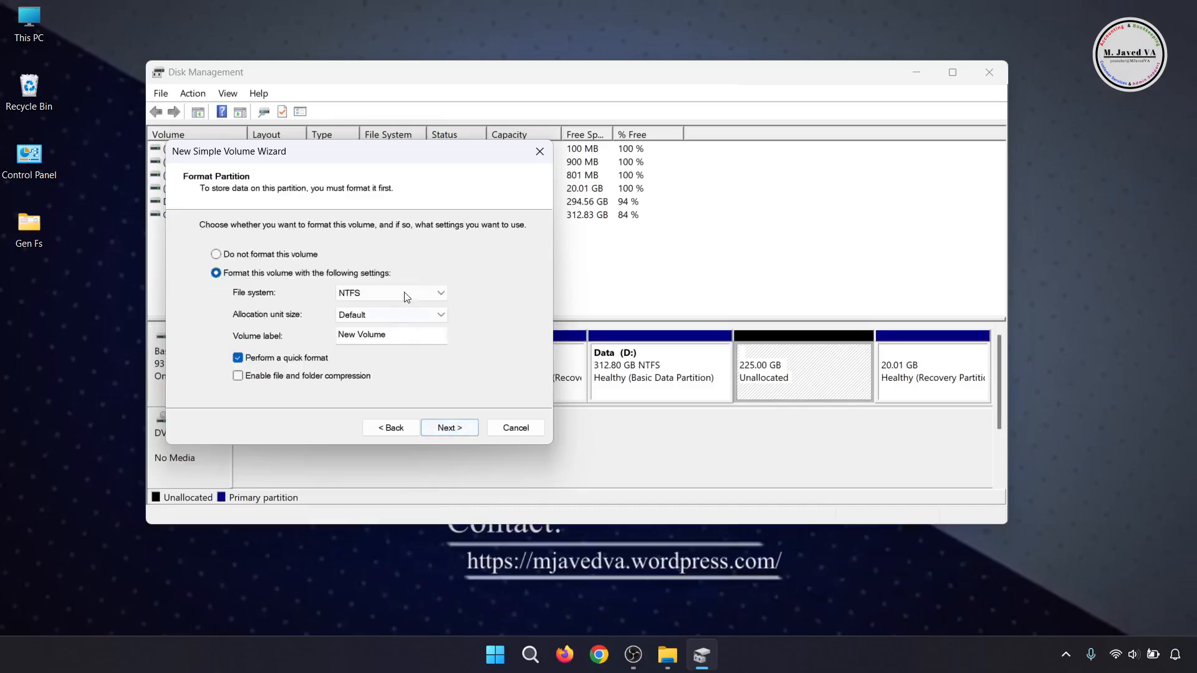
- Format the new volume as NTFS with the default allocation unit size and label New Volume, and finish creating it
left_click(442, 293)
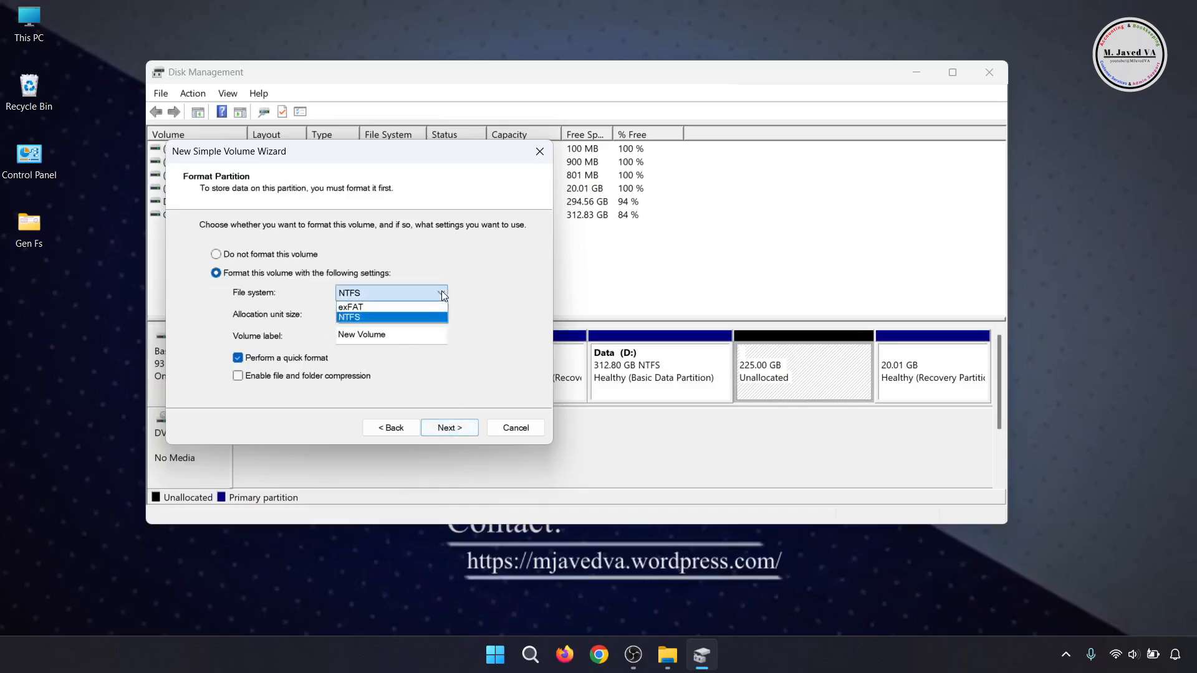
left_click(399, 317)
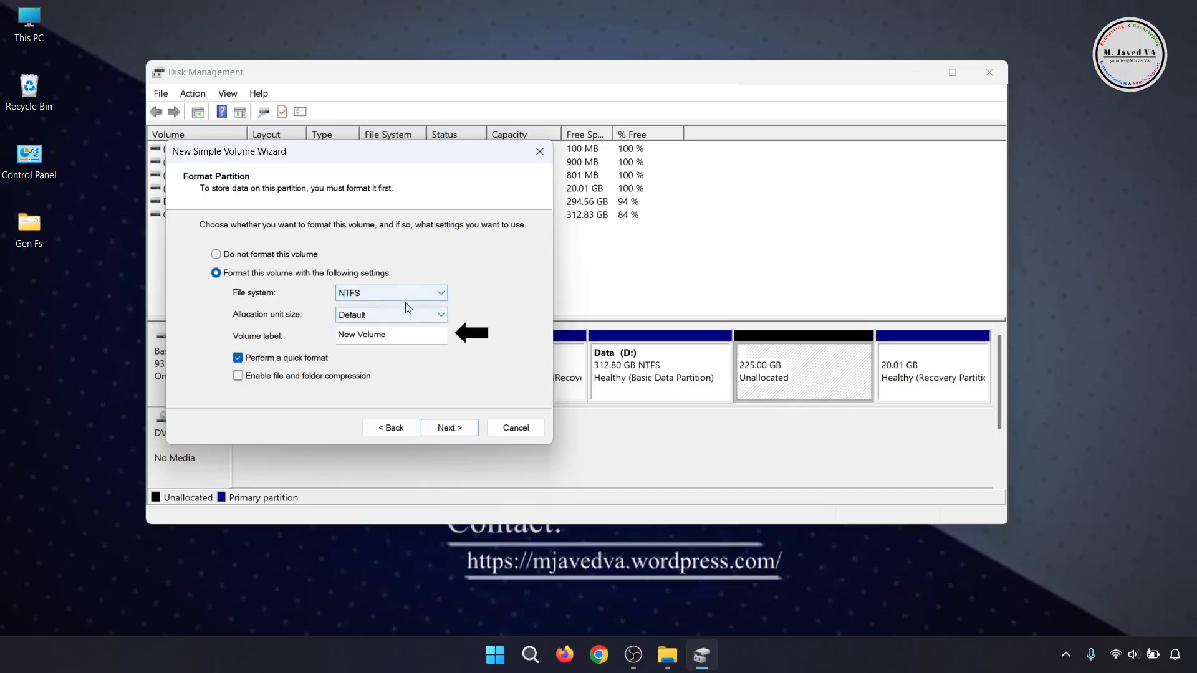
left_click(404, 341)
left_click_drag(410, 334, 337, 336)
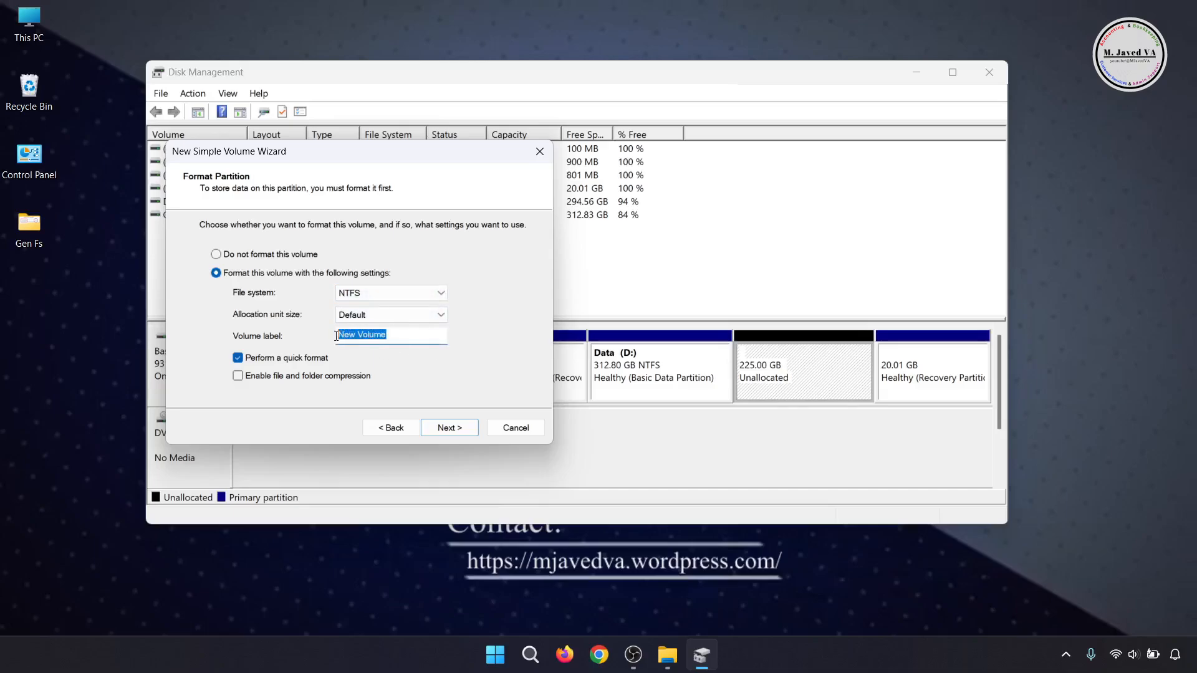
left_click(437, 337)
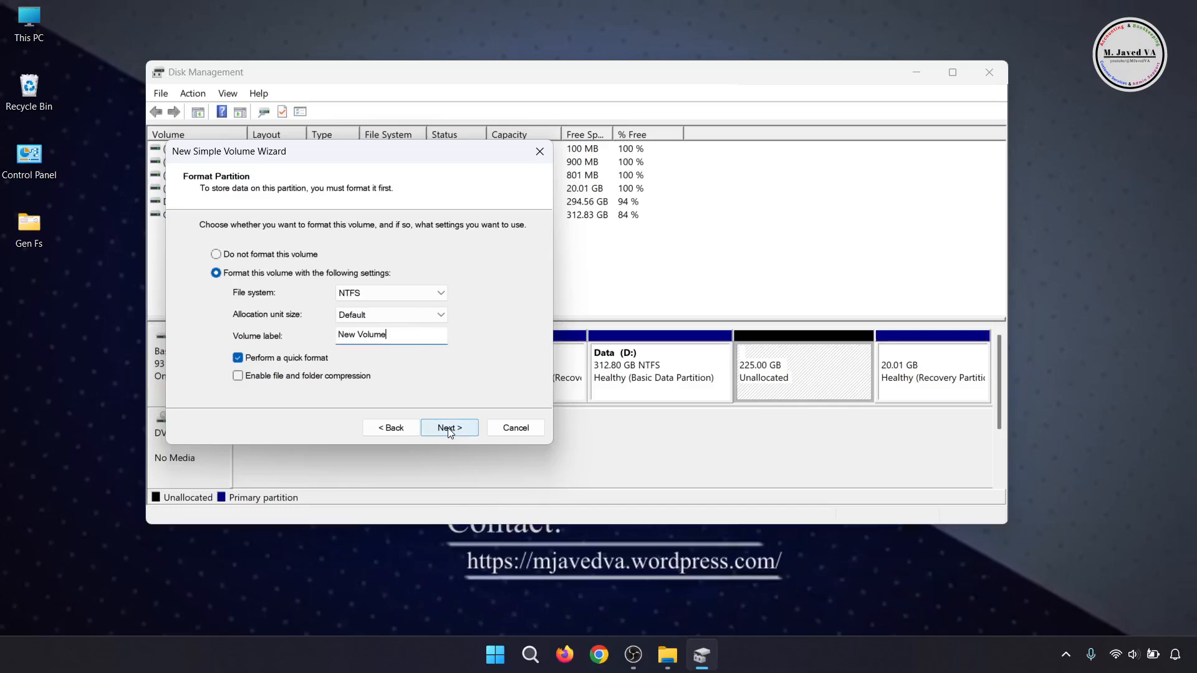
left_click(450, 429)
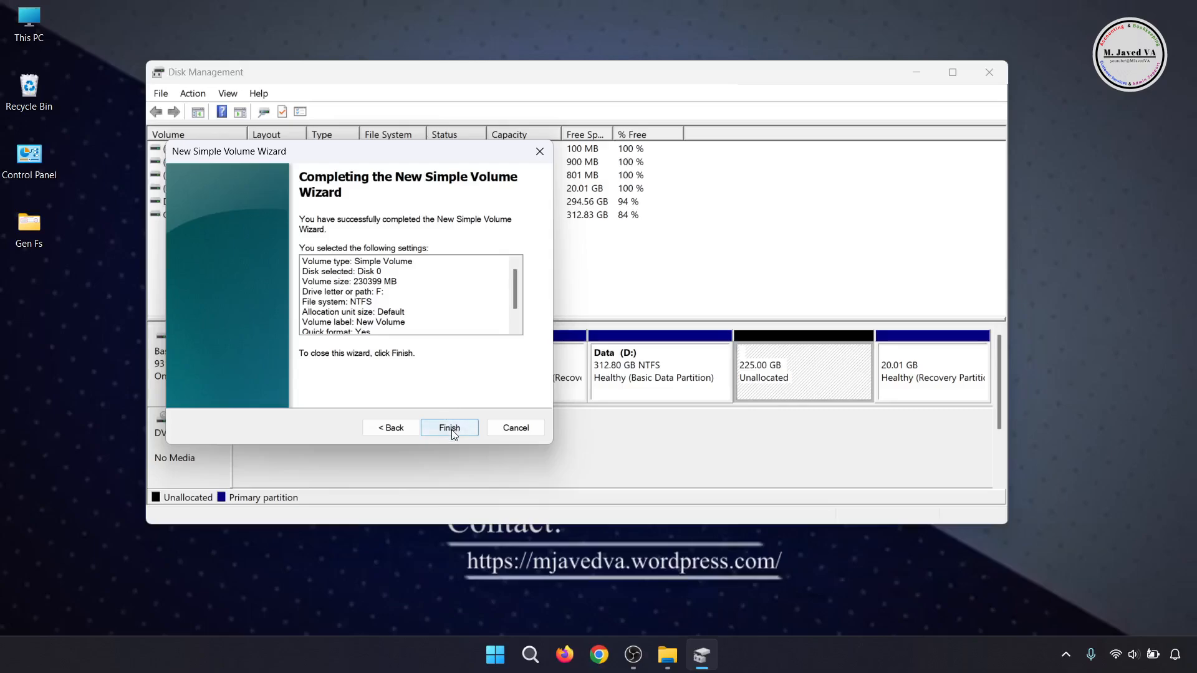
left_click(449, 429)
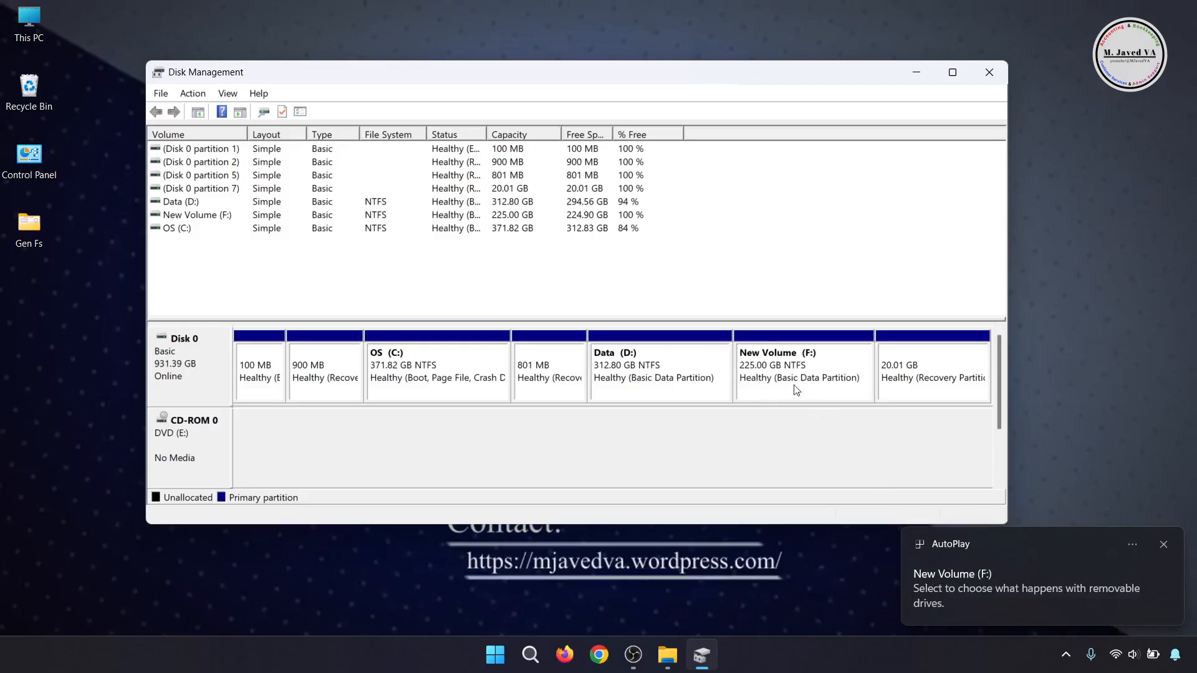
- Select New Volume (F:) in the volume list, switch to File Explorer and open the new drive
left_click(203, 216)
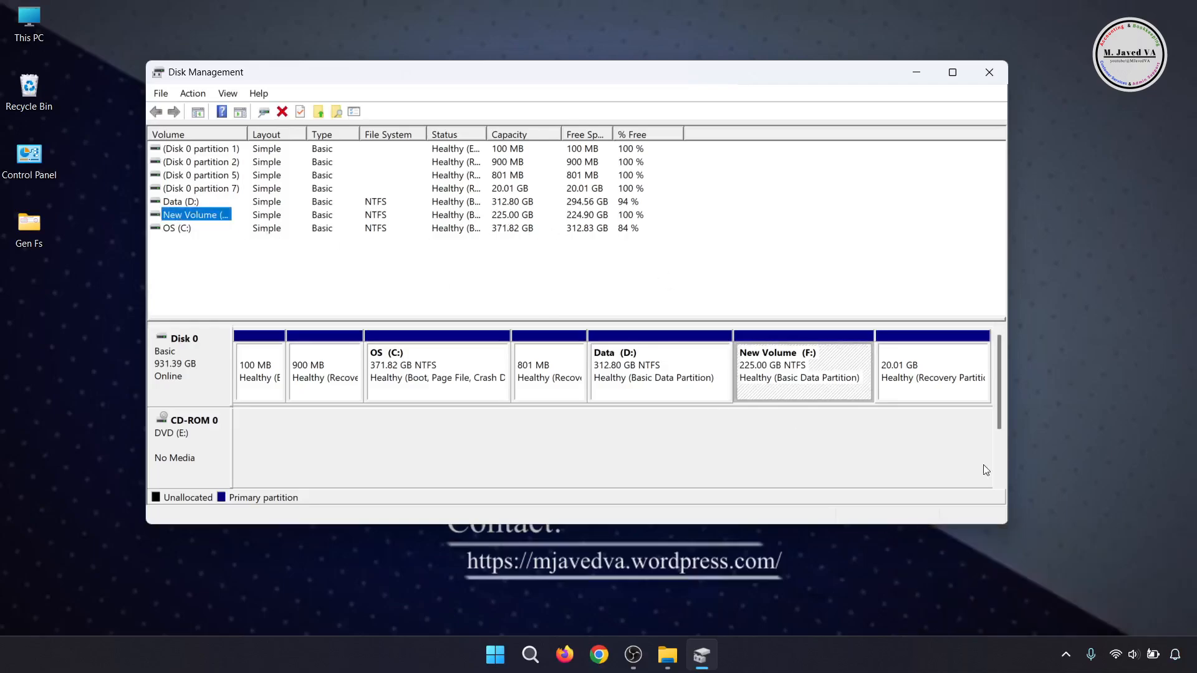
left_click(667, 655)
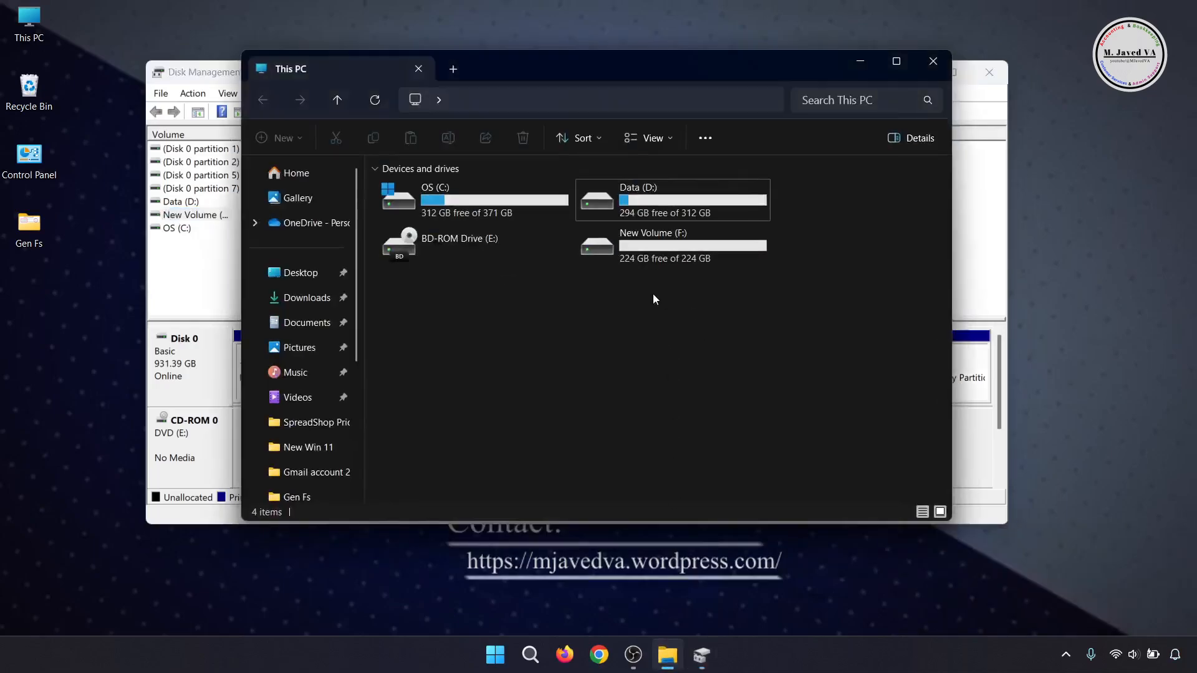
double_click(640, 259)
- Create a folder named cxvcv on New Volume (F:)
right_click(588, 272)
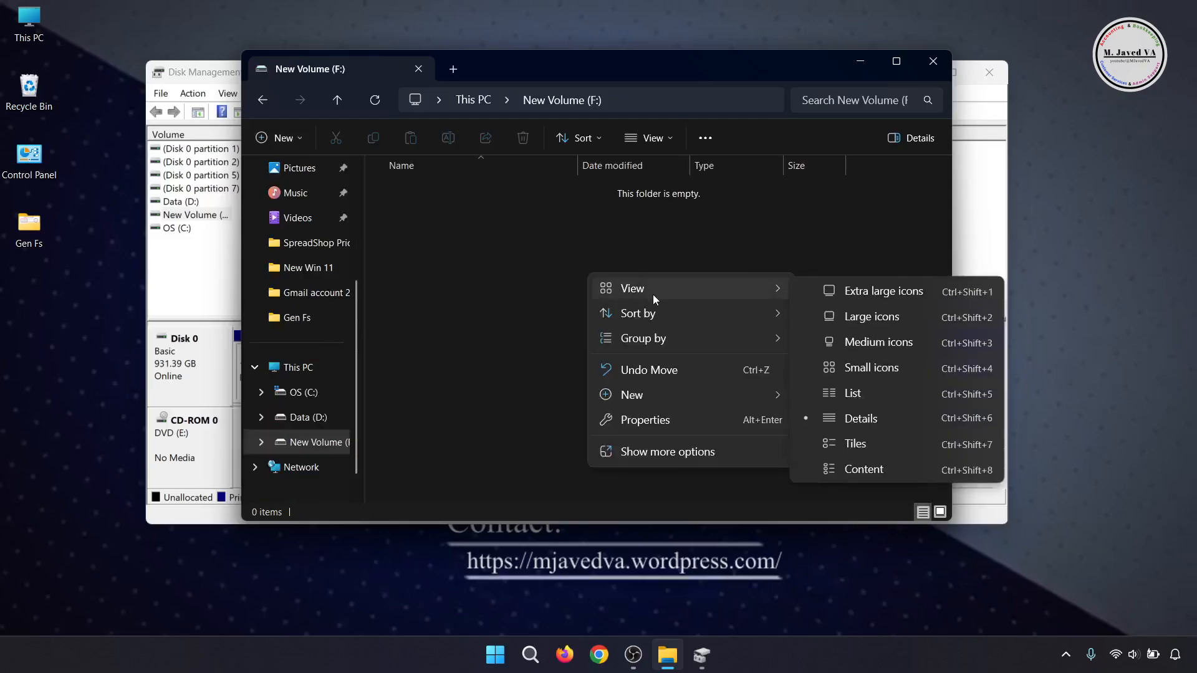
mouse_move(697, 389)
left_click(838, 44)
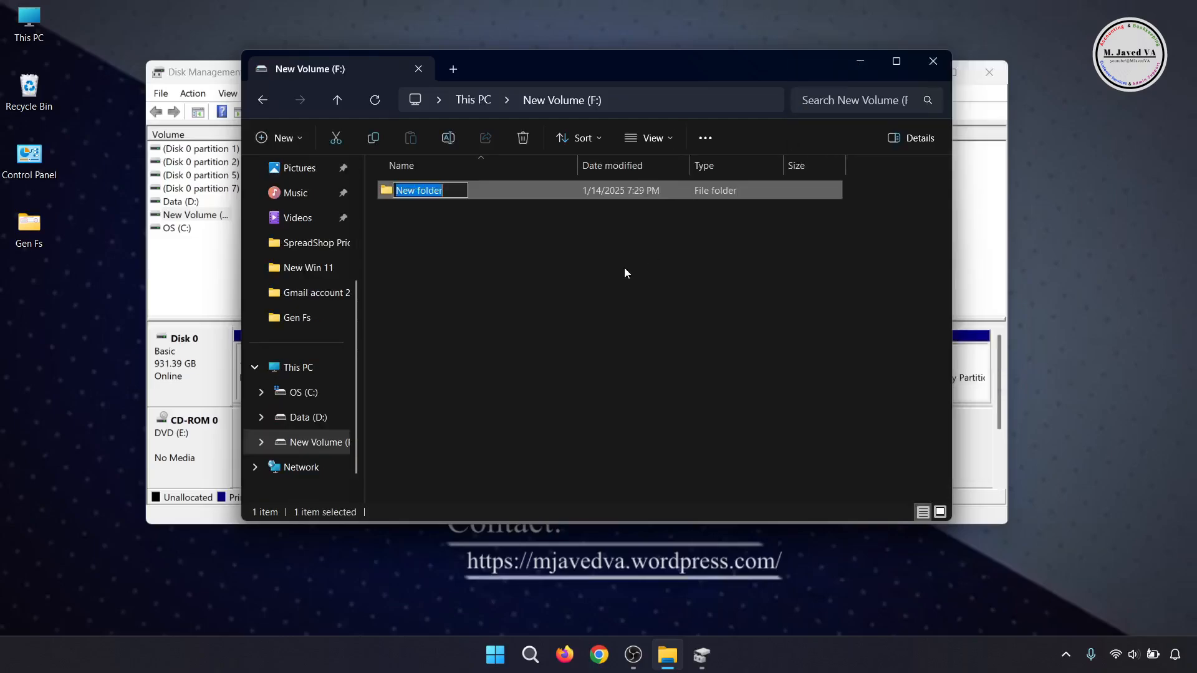
type("cxvcv")
key("Return")
- Create a text document named zxvzxv on New Volume (F:)
right_click(592, 319)
mouse_move(703, 446)
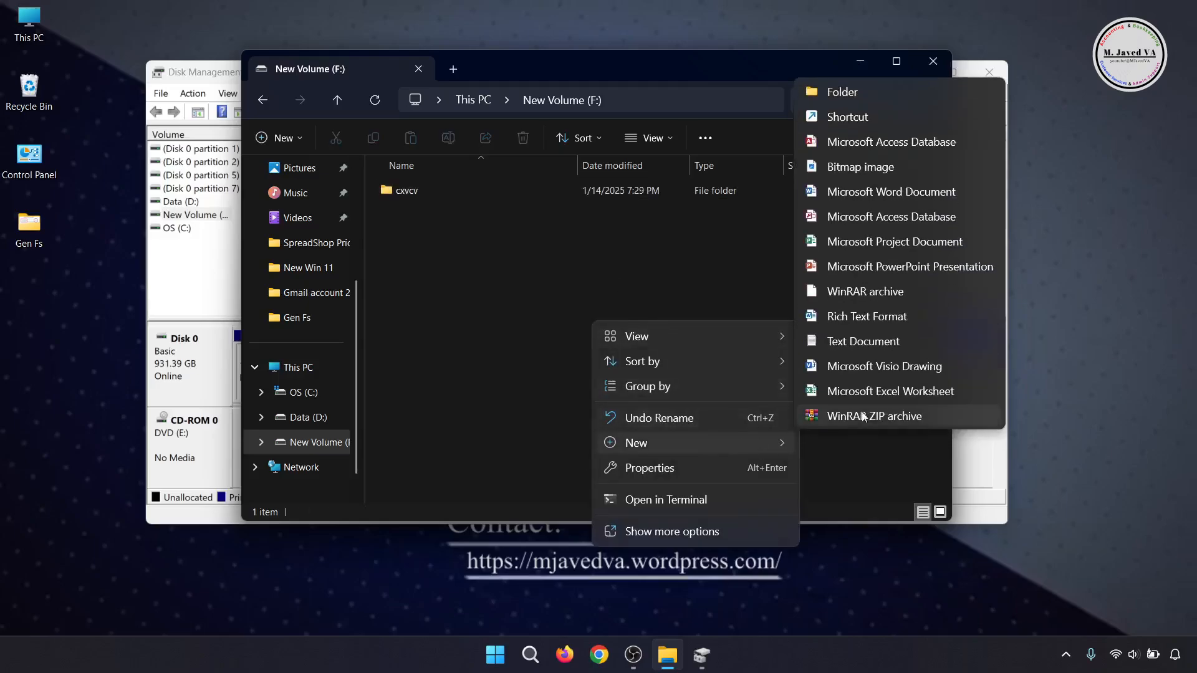
left_click(843, 340)
type("zxvzxv")
left_click(593, 285)
- Create a second folder on New Volume (F:), named xzxcvcvcxz
right_click(546, 330)
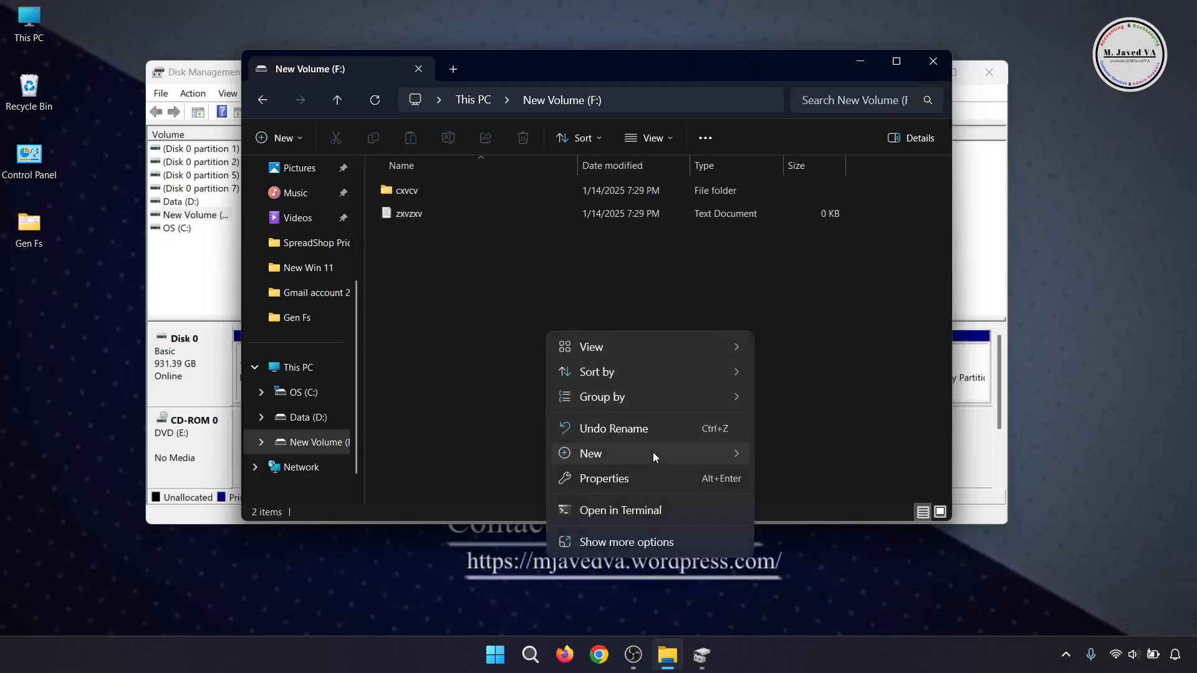
mouse_move(652, 451)
left_click(797, 102)
type("xzxcvcvcxz")
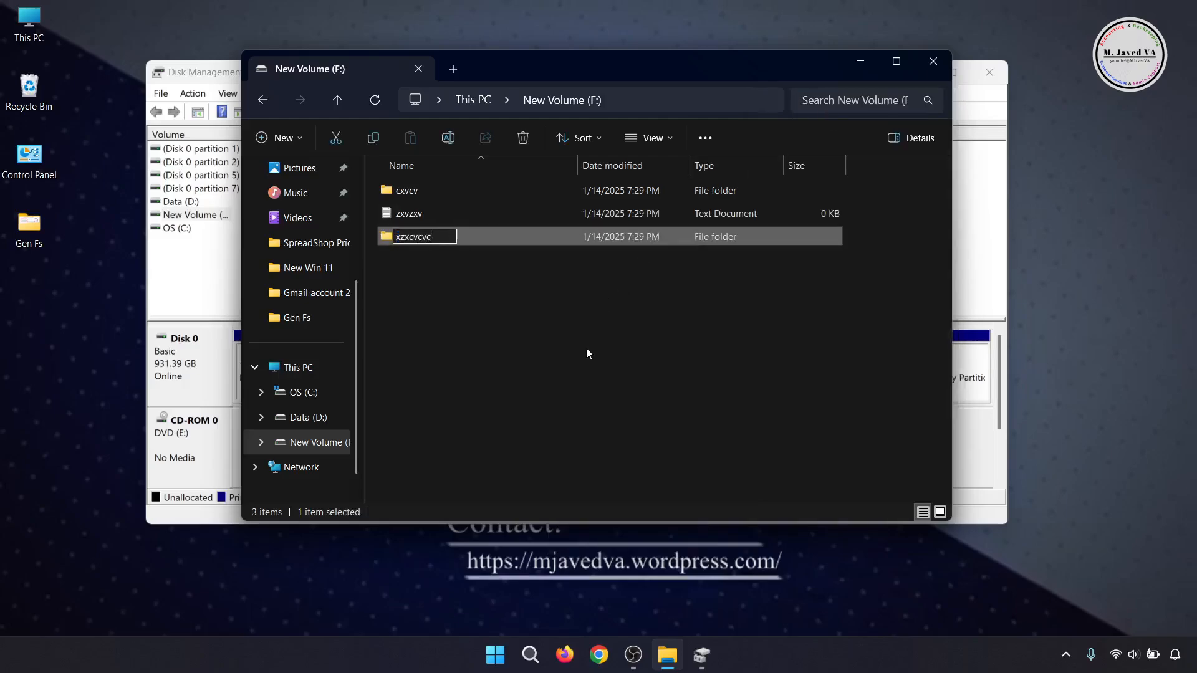
left_click(585, 352)
- Minimize File Explorer and close Disk Management to return to a clear desktop
left_click(859, 63)
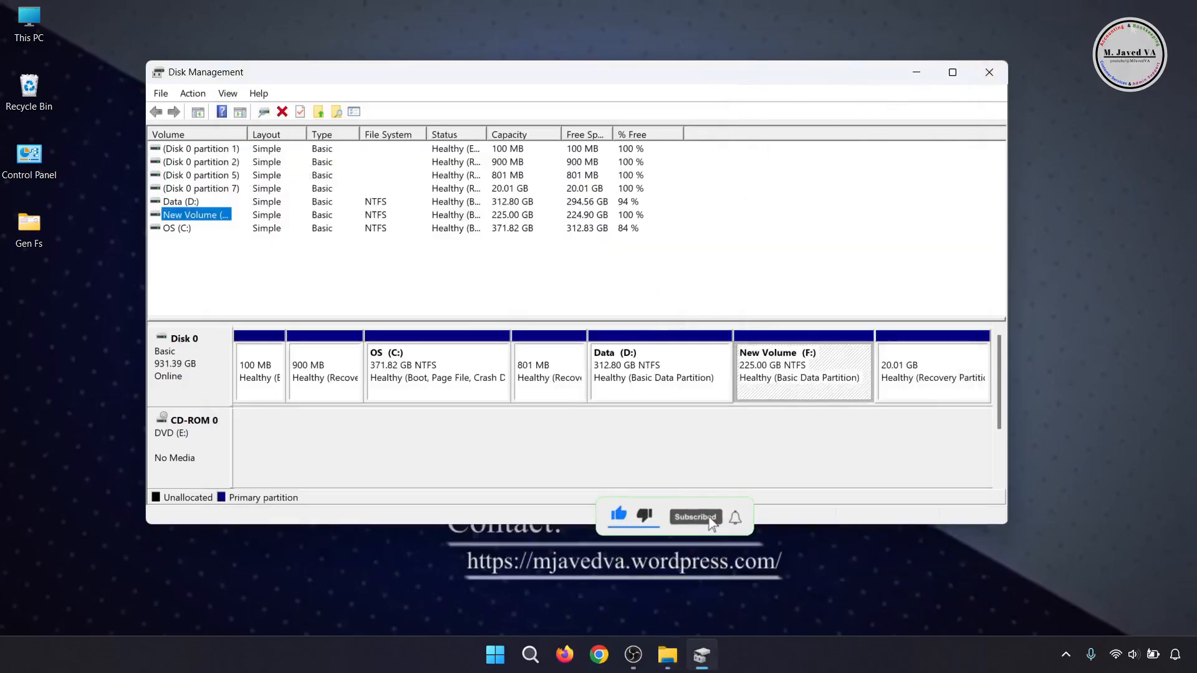
left_click(998, 72)
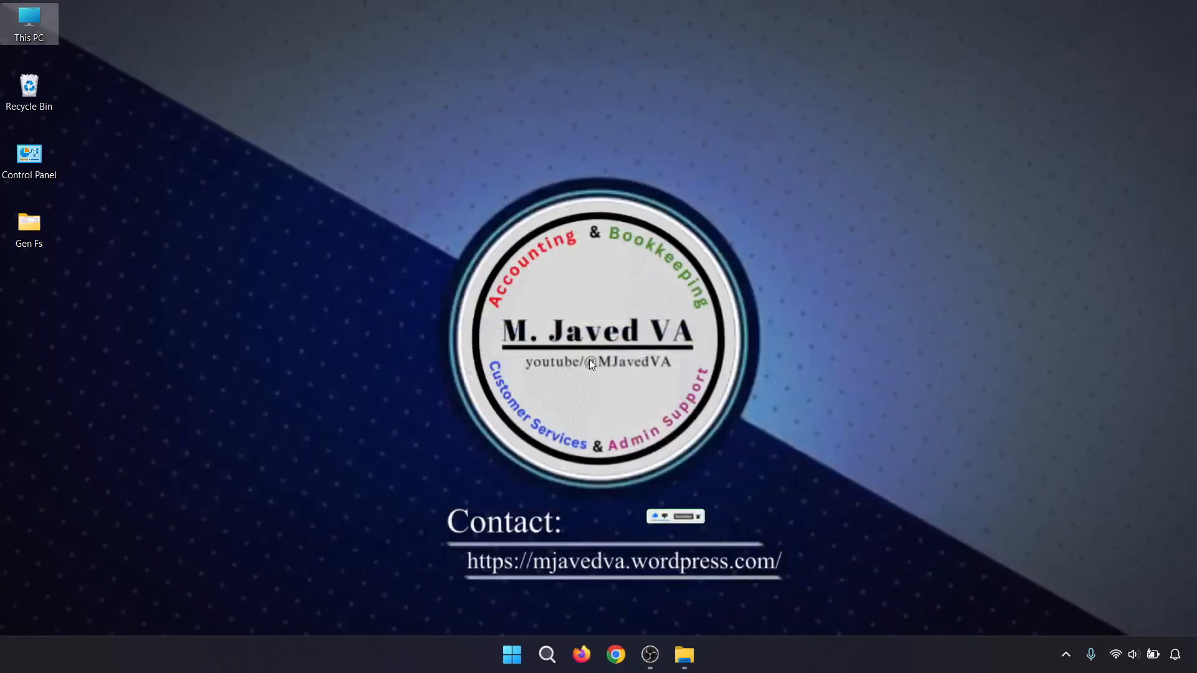
left_click(400, 421)
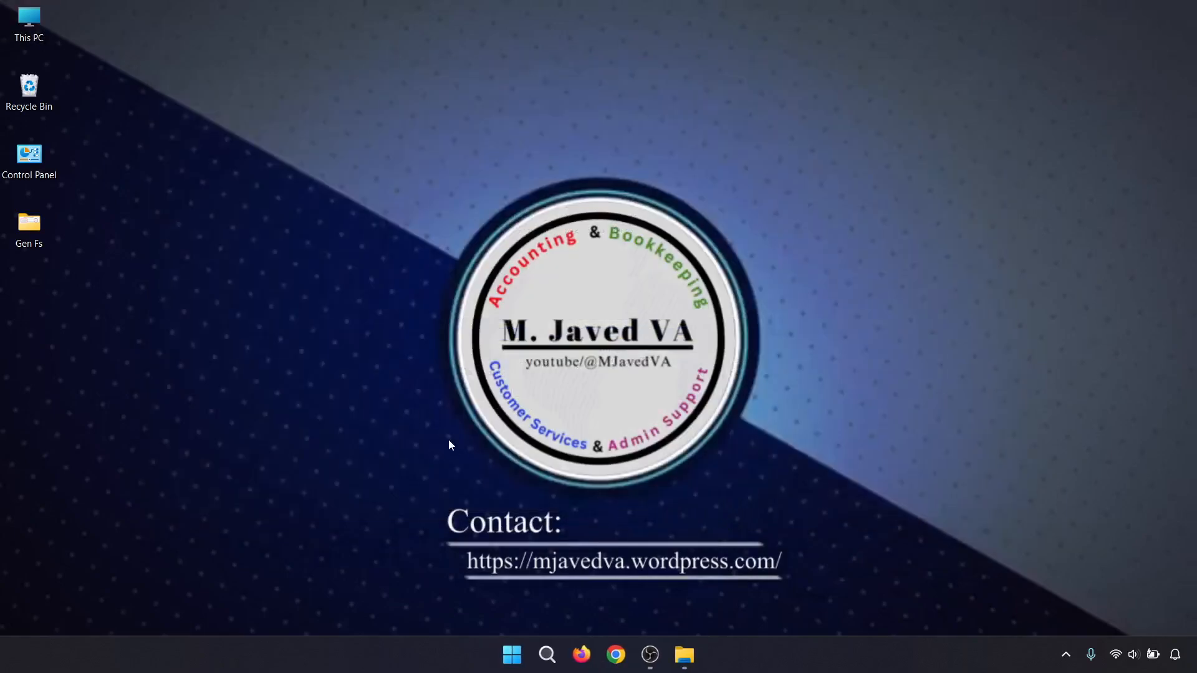